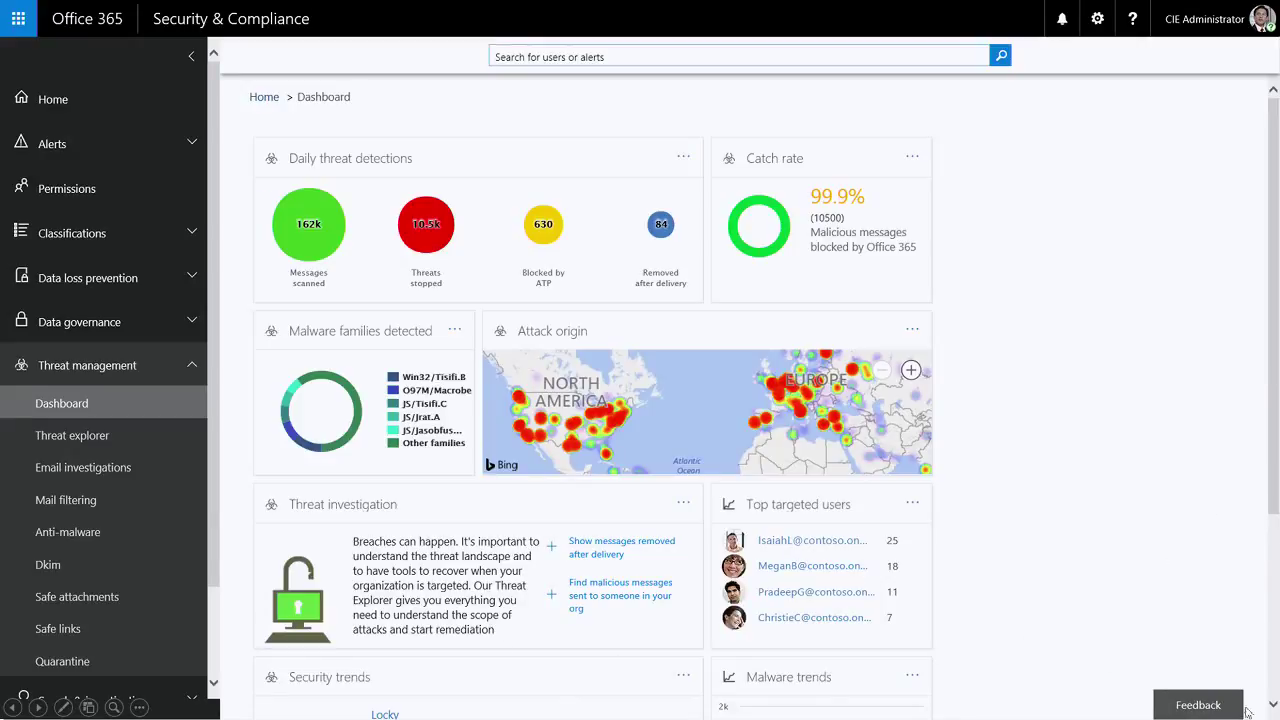
# Look over the threat dashboard, open Threat explorer and show its filter options with the navigation collapsed.
pyautogui.scroll(-3, 1262, 710)
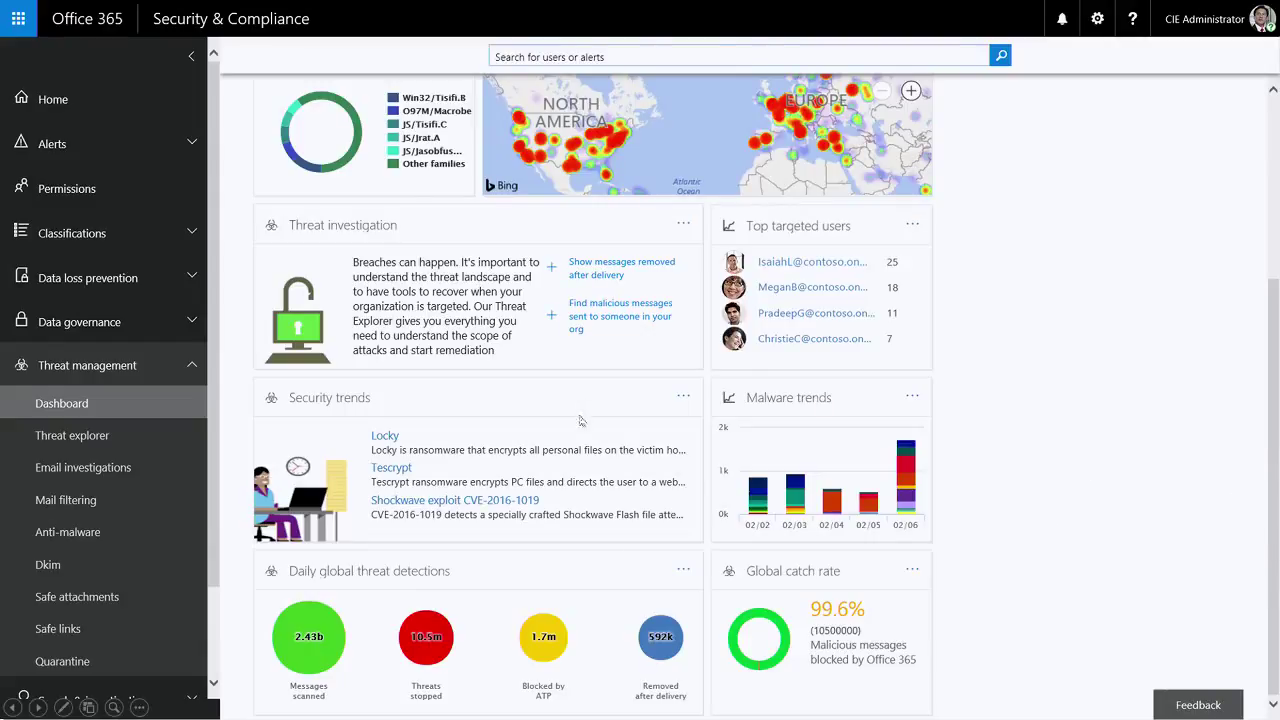
pyautogui.click(117, 441)
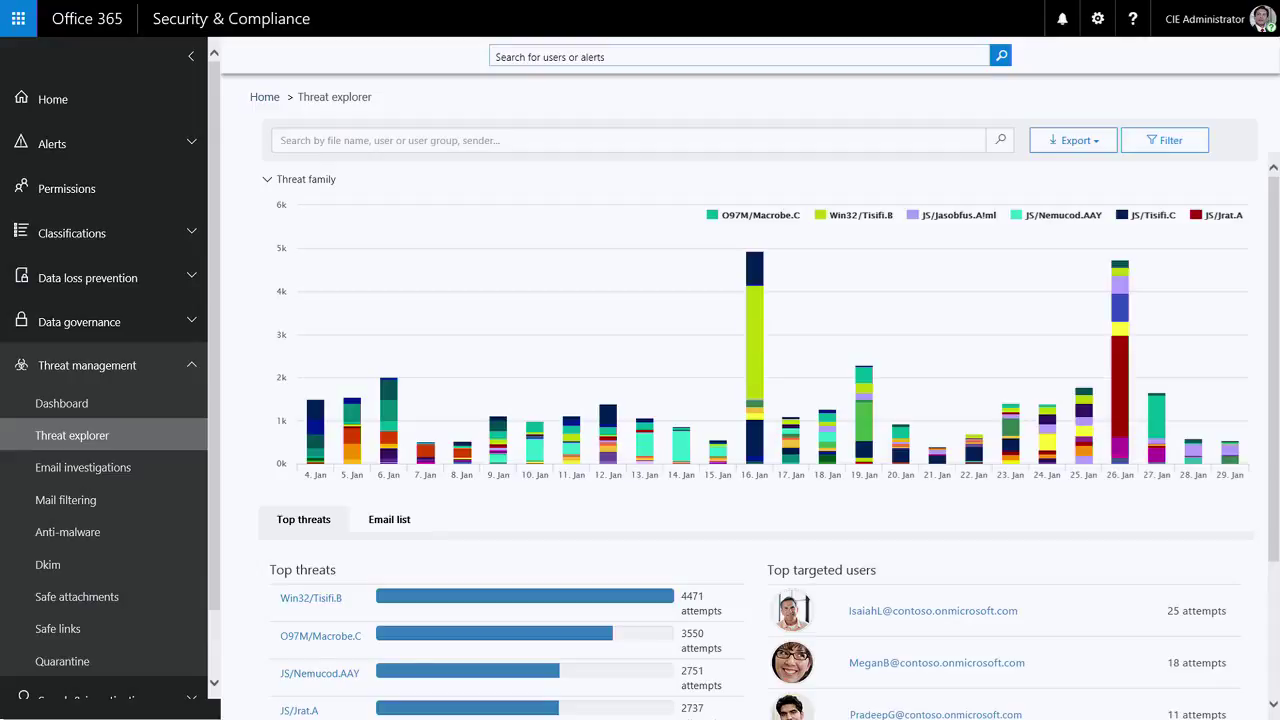
pyautogui.moveTo(780, 262)
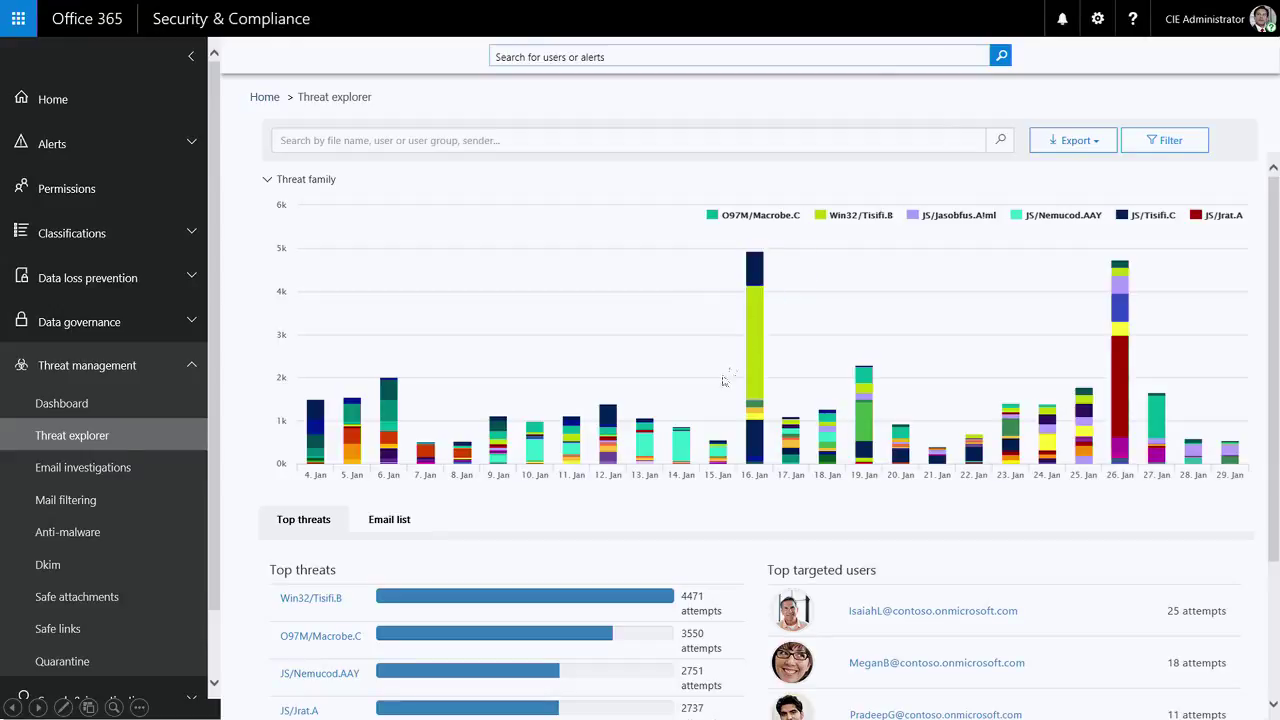
pyautogui.moveTo(694, 437)
pyautogui.click(1170, 141)
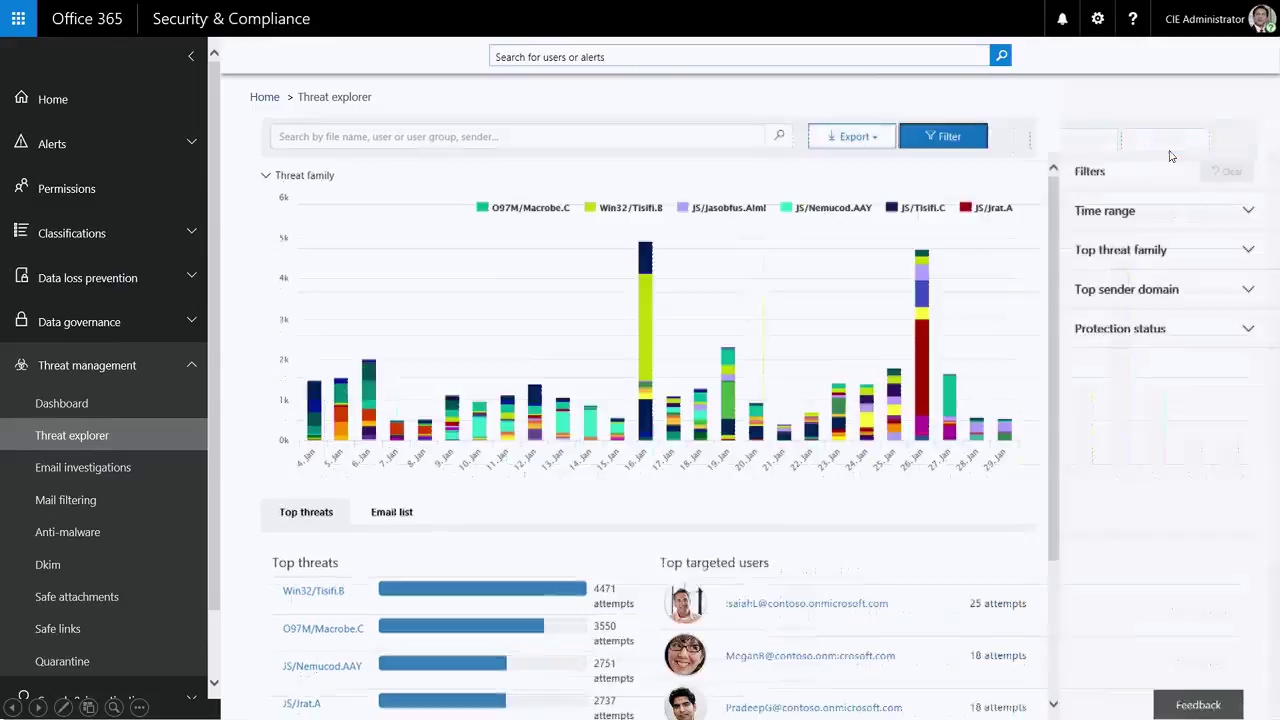
pyautogui.click(194, 58)
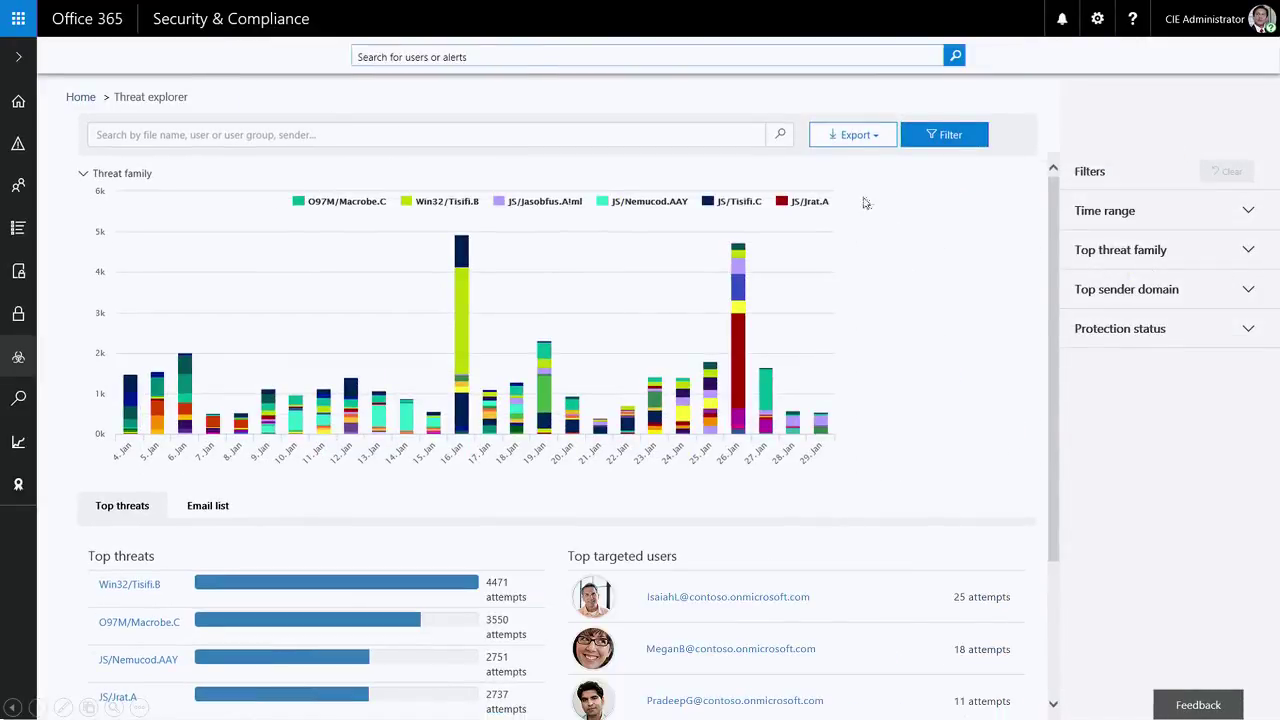
# Try limiting the threat chart to the time range 2017-01-20 to 2017-01-24 and clear the filter.
pyautogui.click(1230, 218)
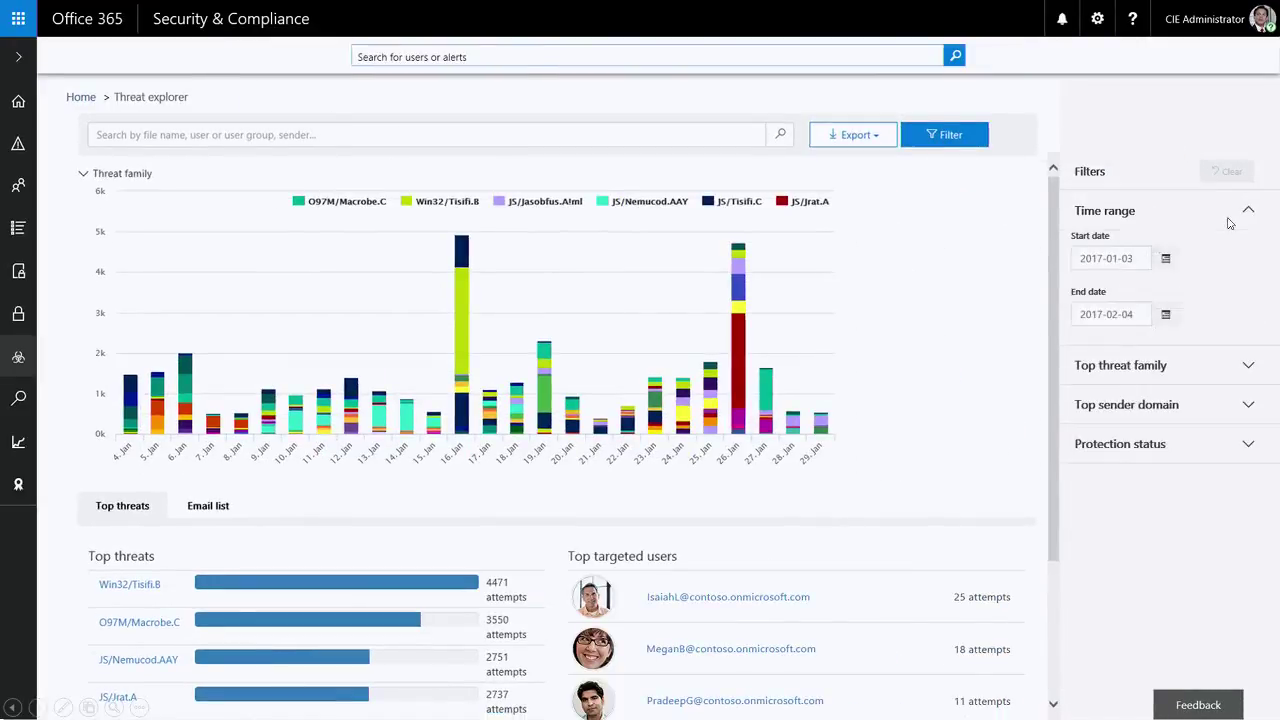
pyautogui.click(1166, 259)
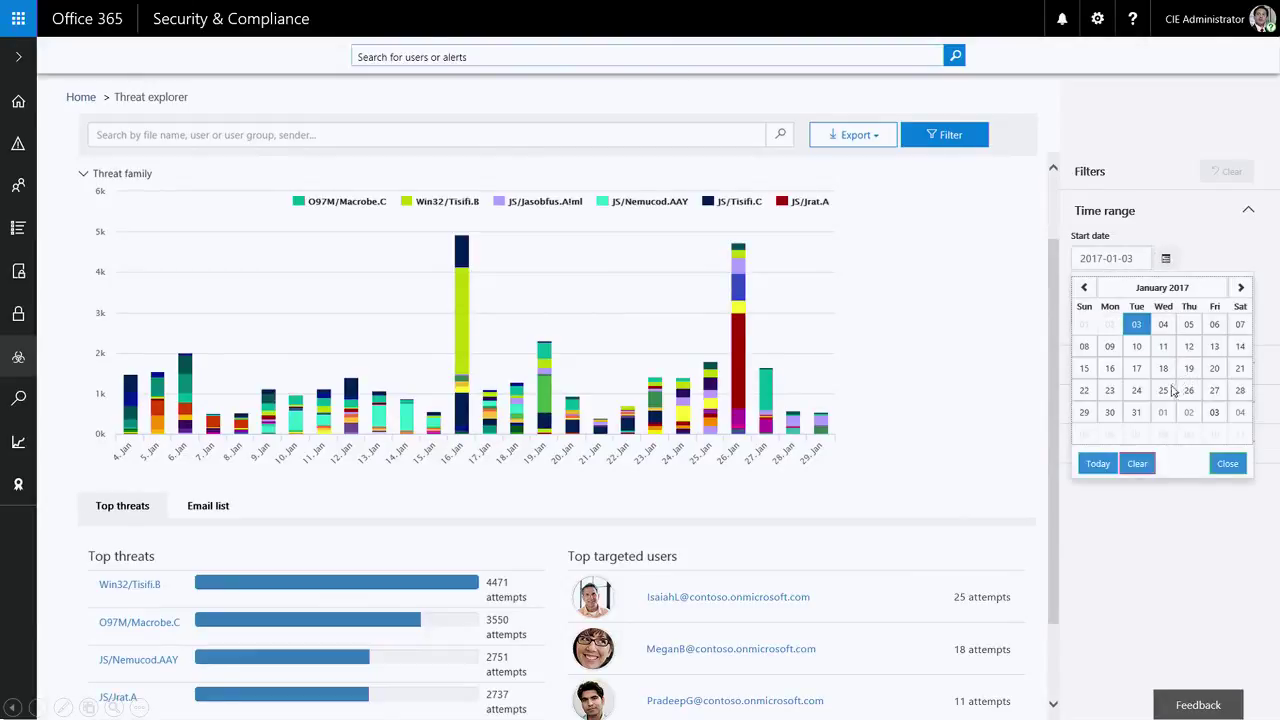
pyautogui.click(1214, 368)
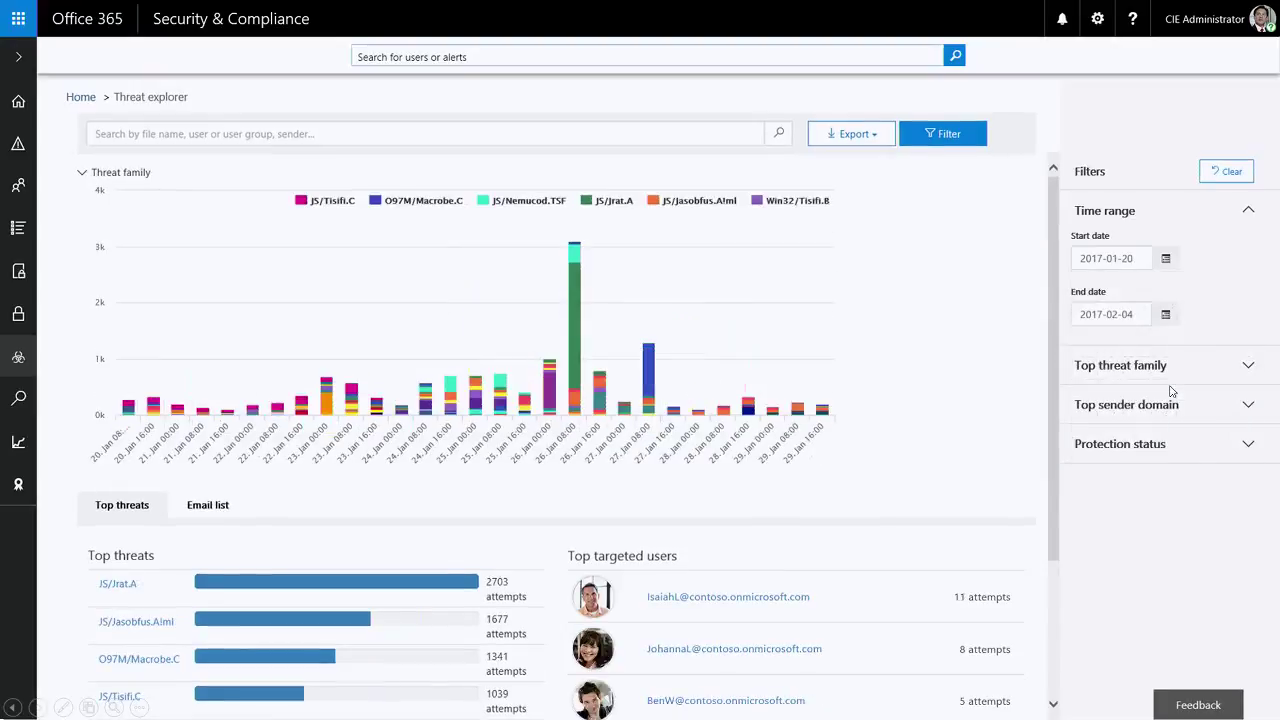
pyautogui.click(1166, 315)
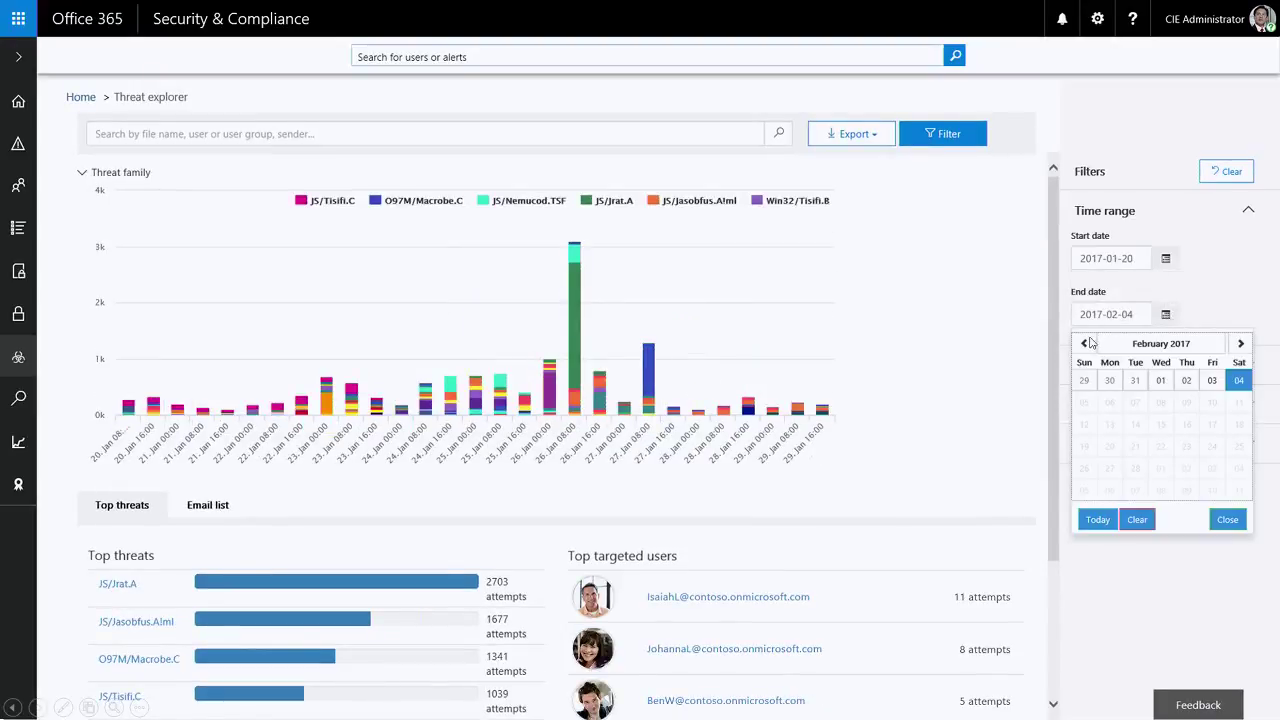
pyautogui.click(1084, 343)
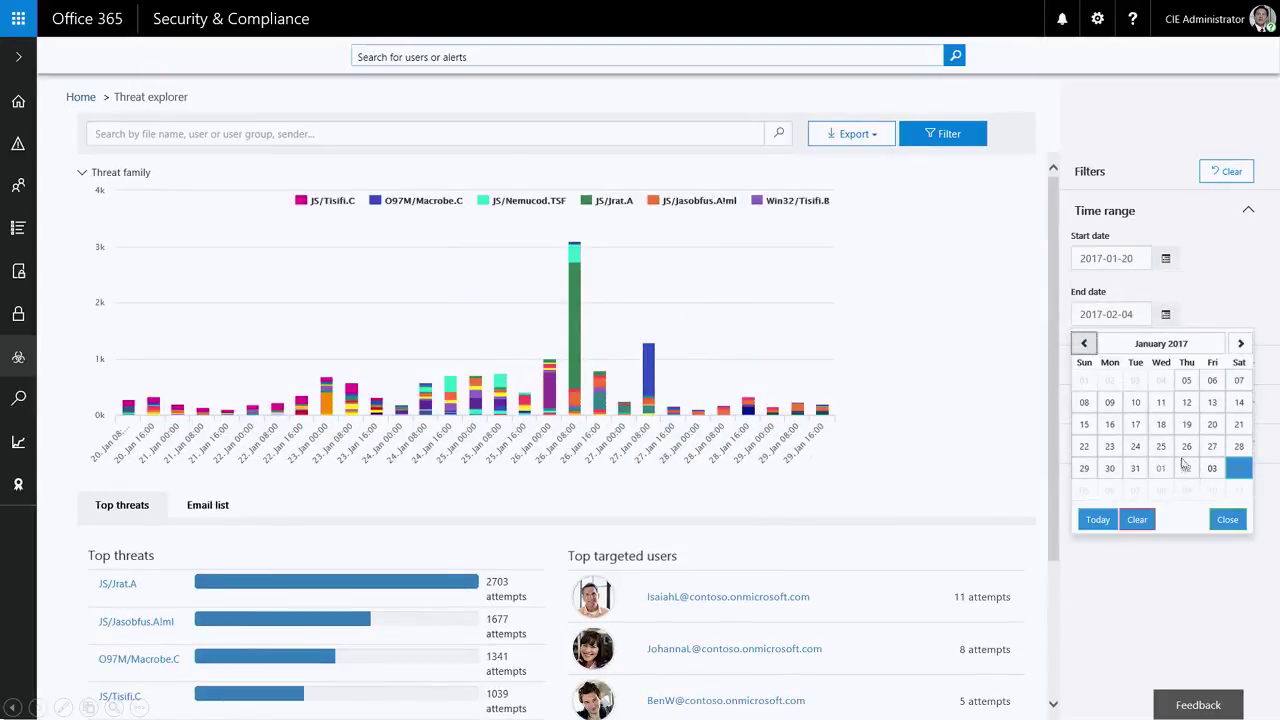
pyautogui.click(1135, 446)
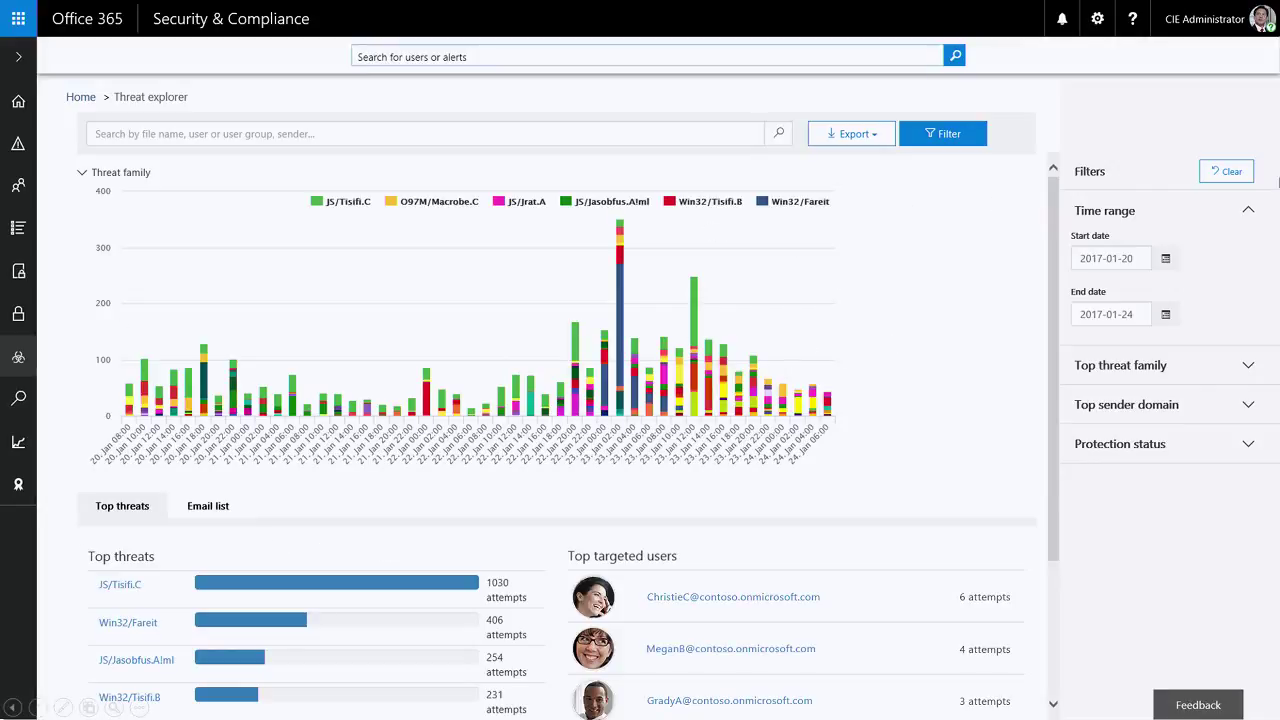
pyautogui.click(1231, 172)
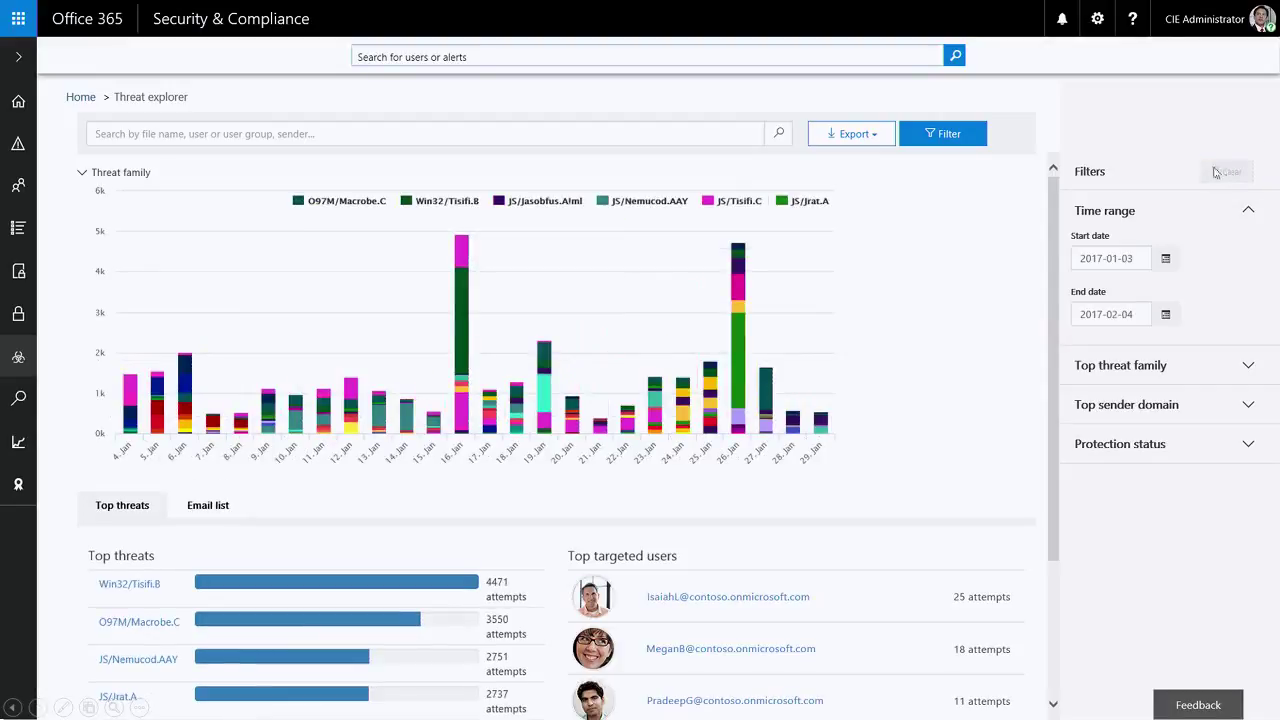
# Find the Nemucod threat families and filter the results to JS/Nemucod.TSF.
pyautogui.click(1247, 210)
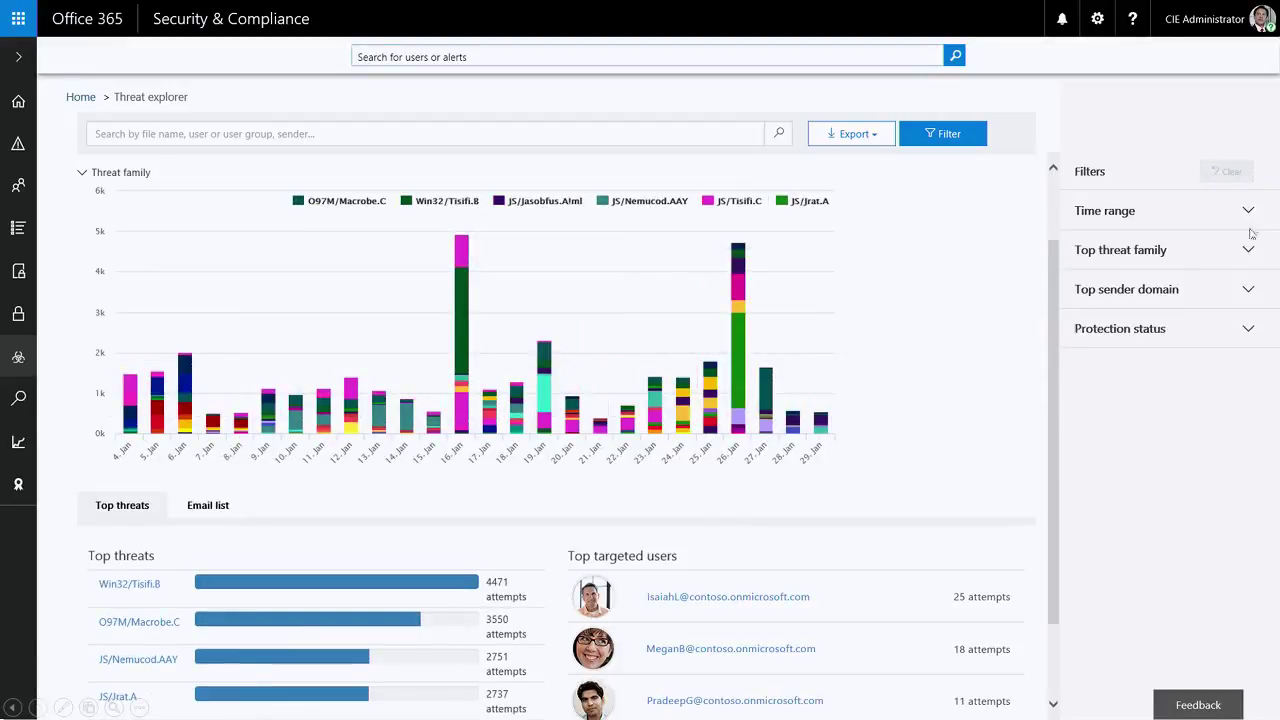
pyautogui.click(1249, 250)
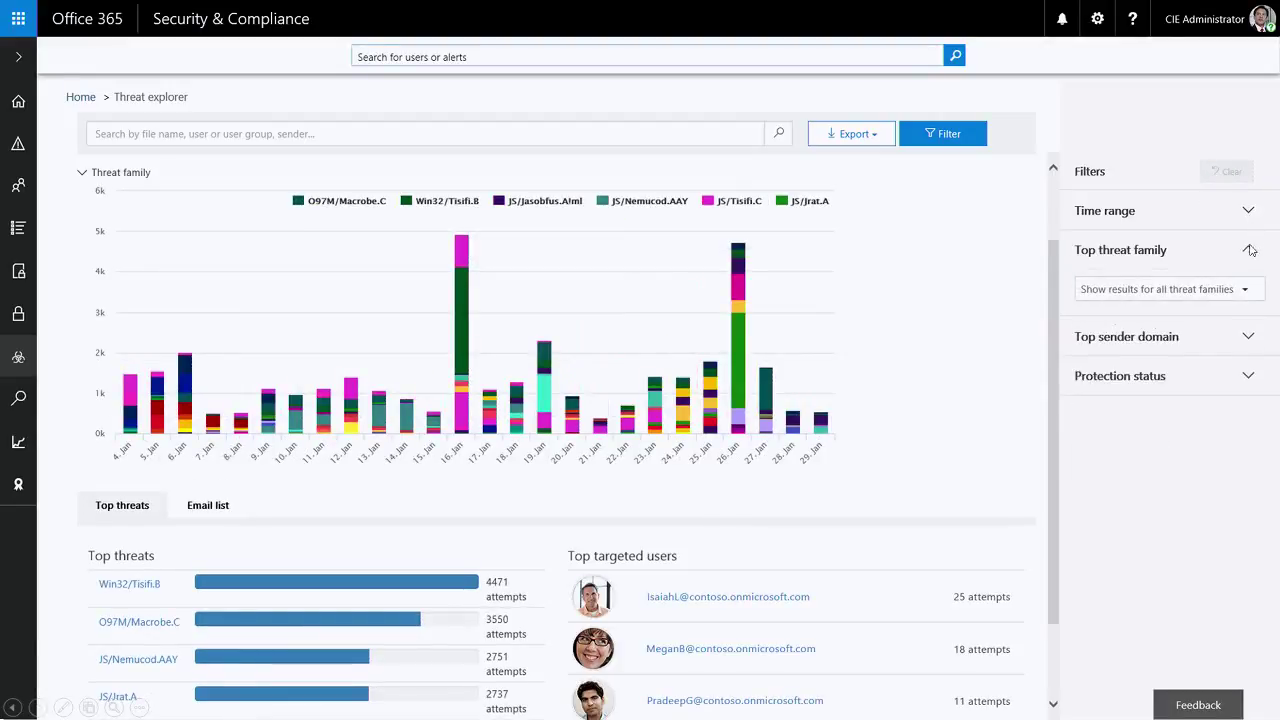
pyautogui.click(1210, 292)
pyautogui.click(1148, 350)
pyautogui.write('nem')
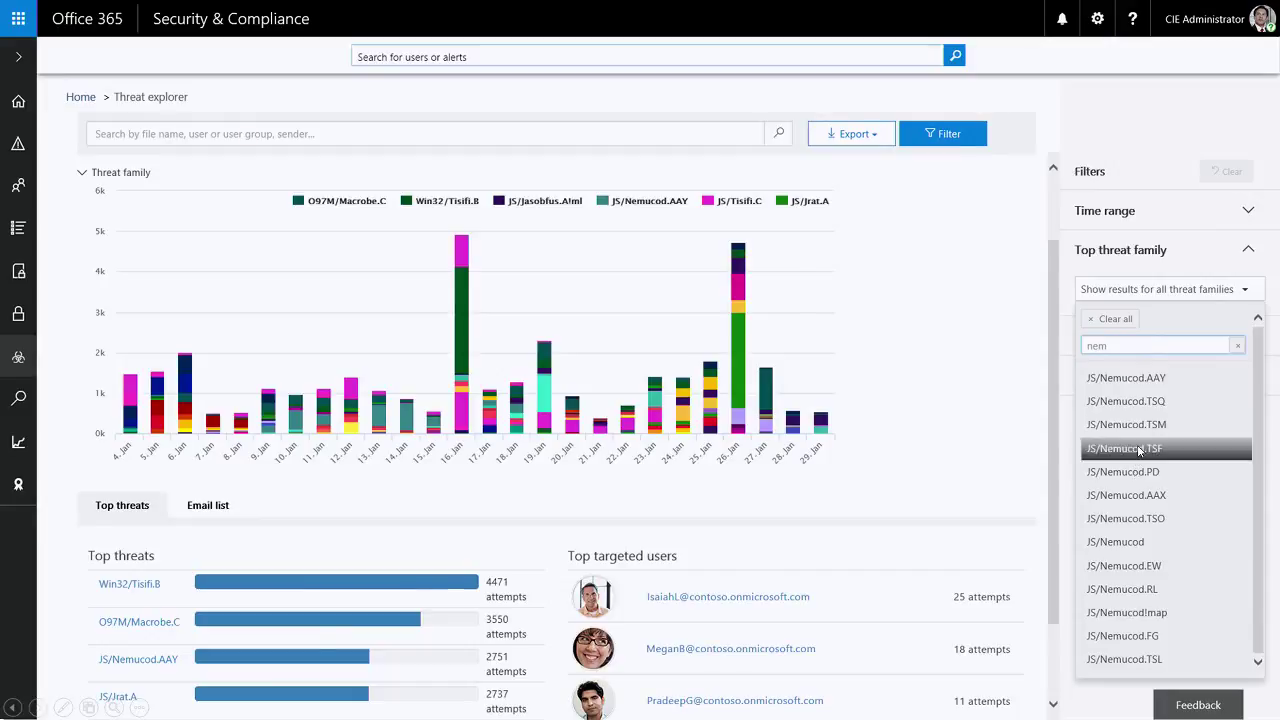
pyautogui.click(1139, 449)
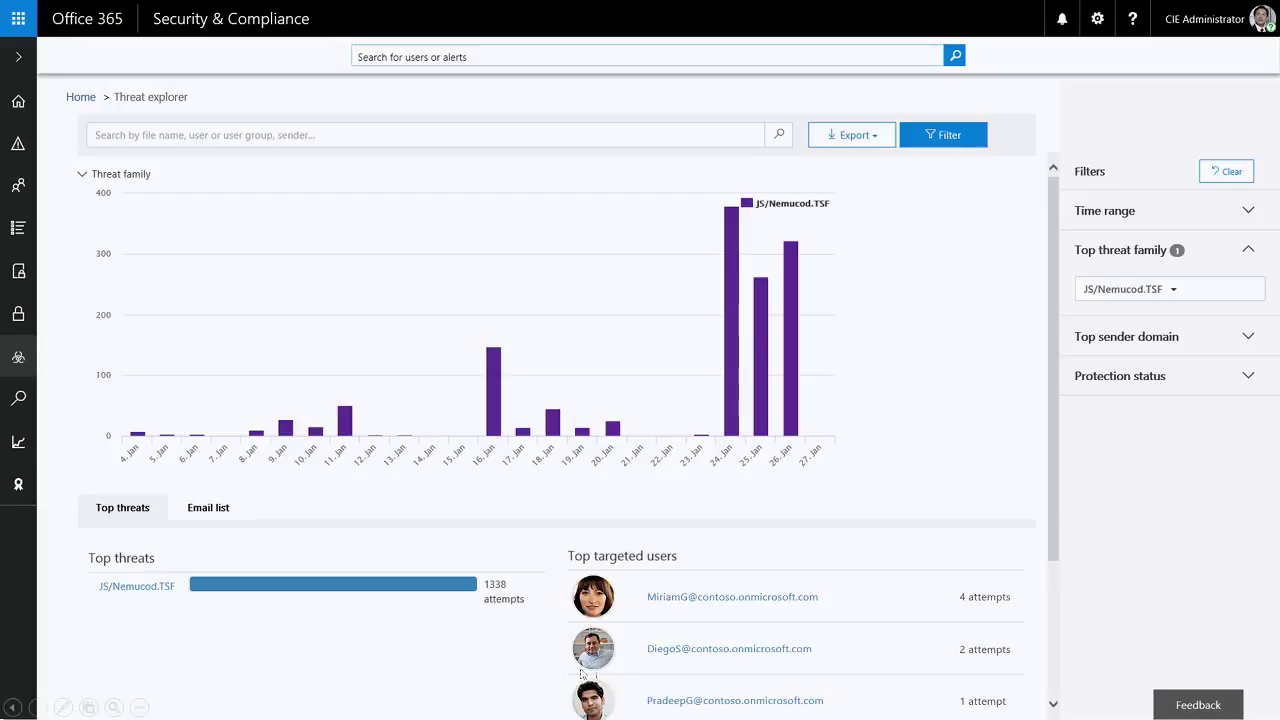
# Review the affected users and technical details of the JS/Nemucod.TSF threat, including the Locky payload's threat summary.
pyautogui.click(153, 588)
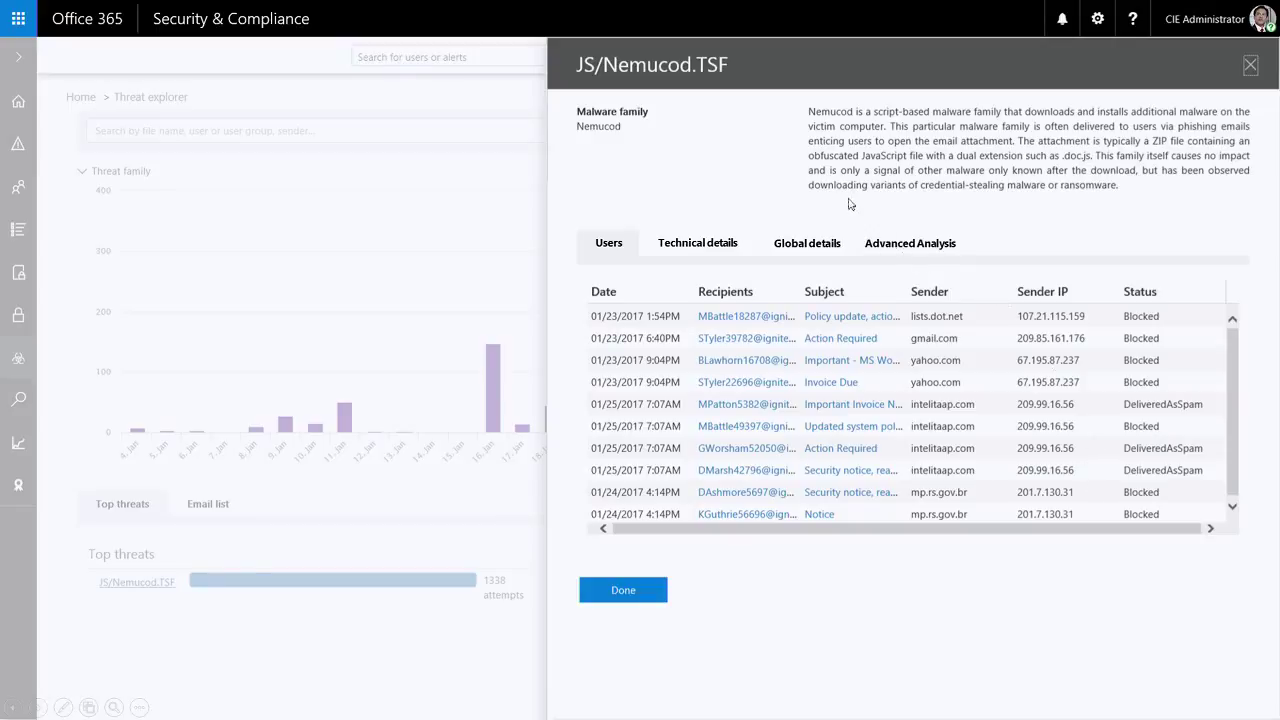
pyautogui.click(717, 247)
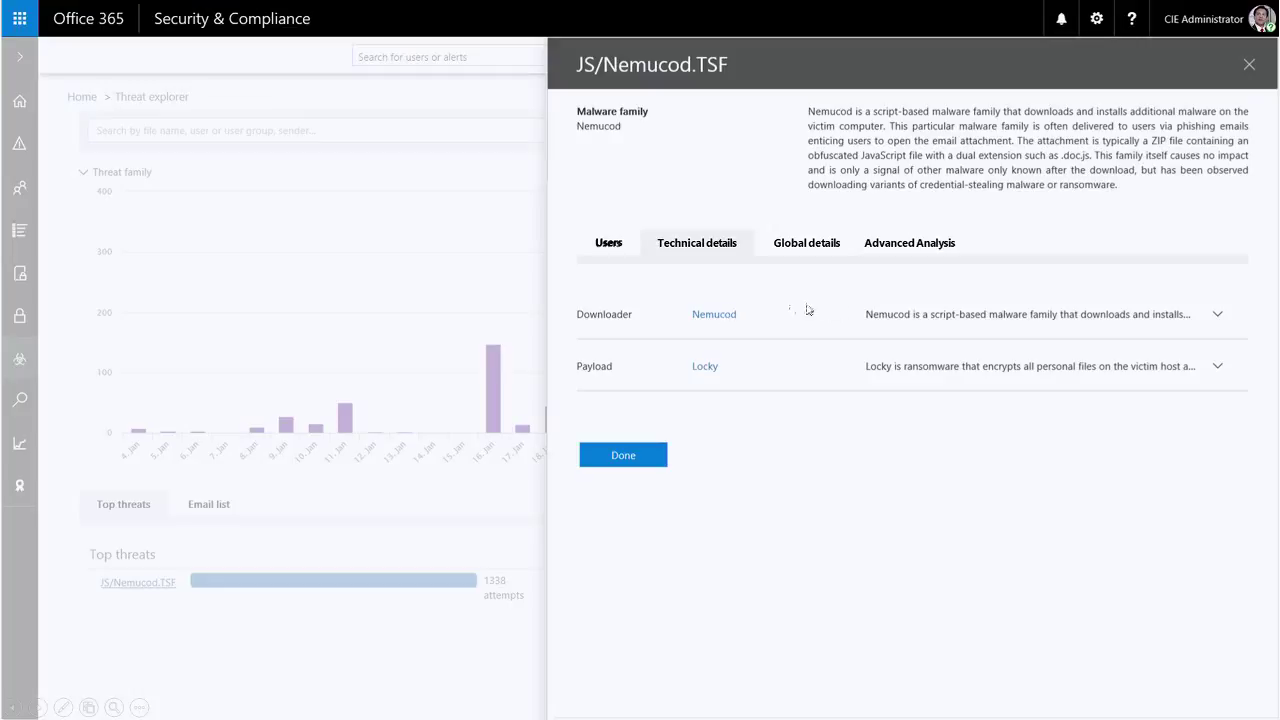
pyautogui.click(705, 366)
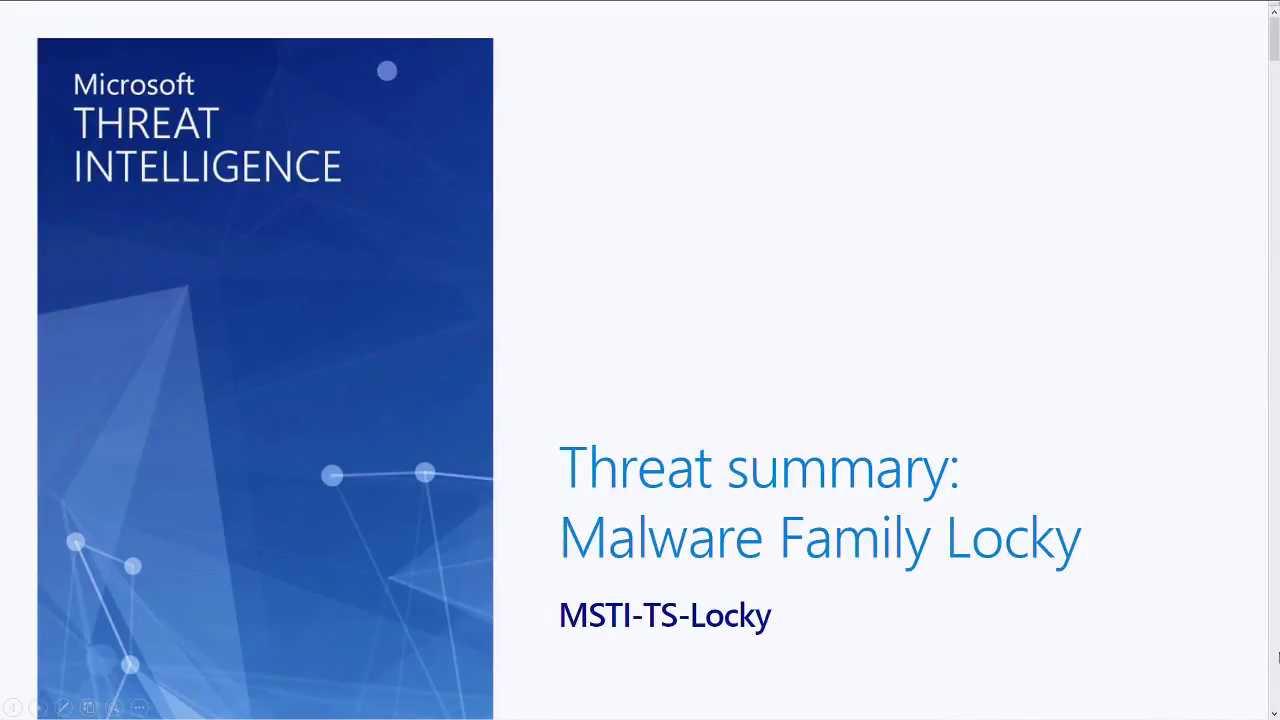
pyautogui.scroll(-5, 640, 380)
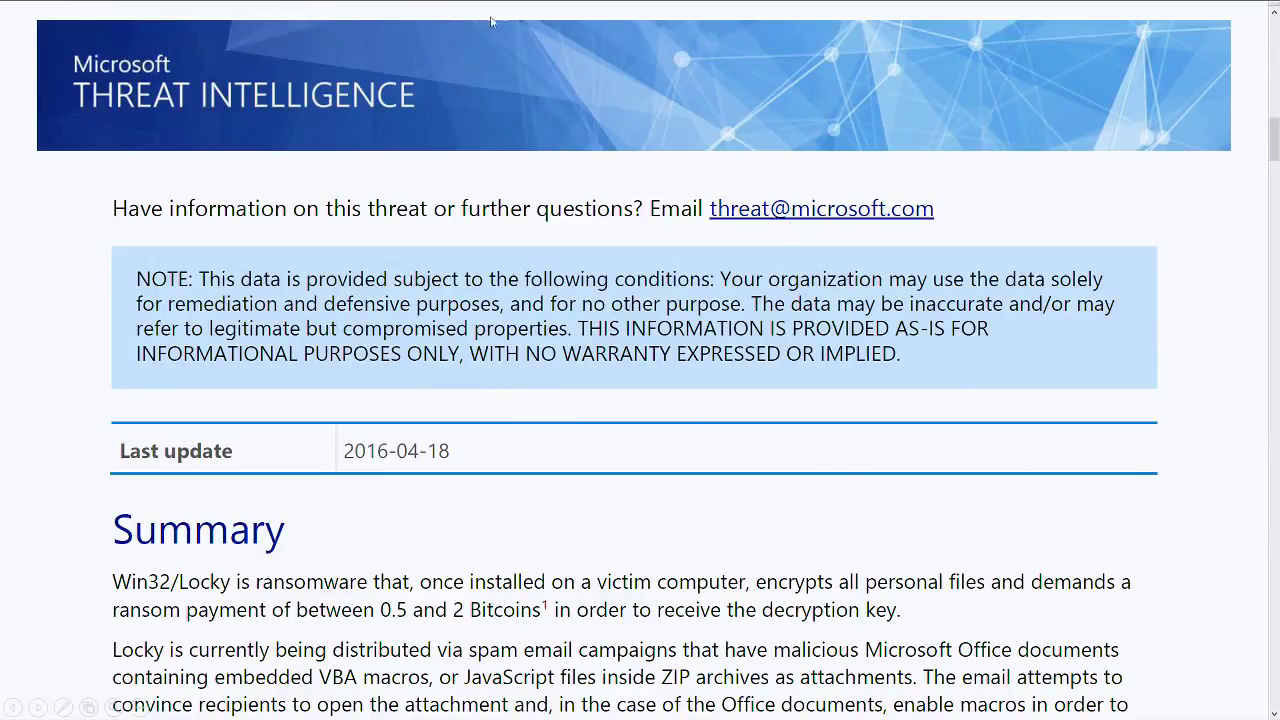
pyautogui.hotkey('ctrl', 'w')
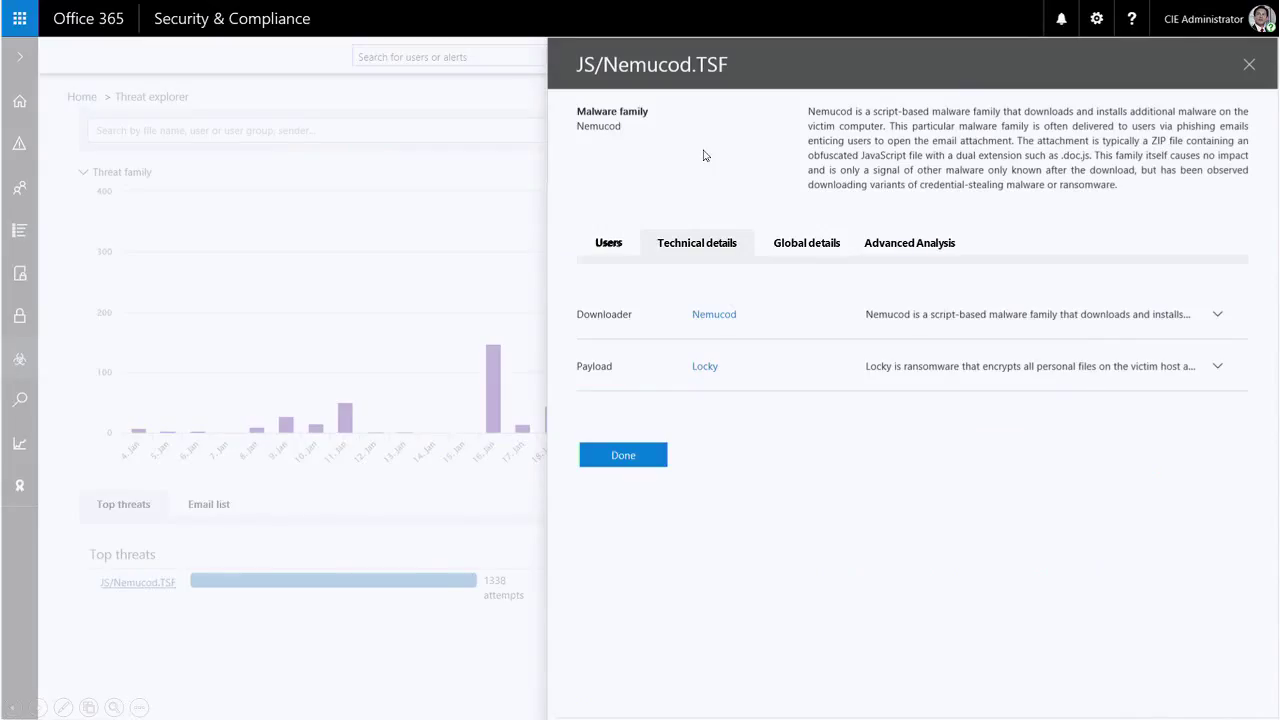
# Examine the global details and advanced analysis of JS/Nemucod.TSF and close its details.
pyautogui.click(789, 244)
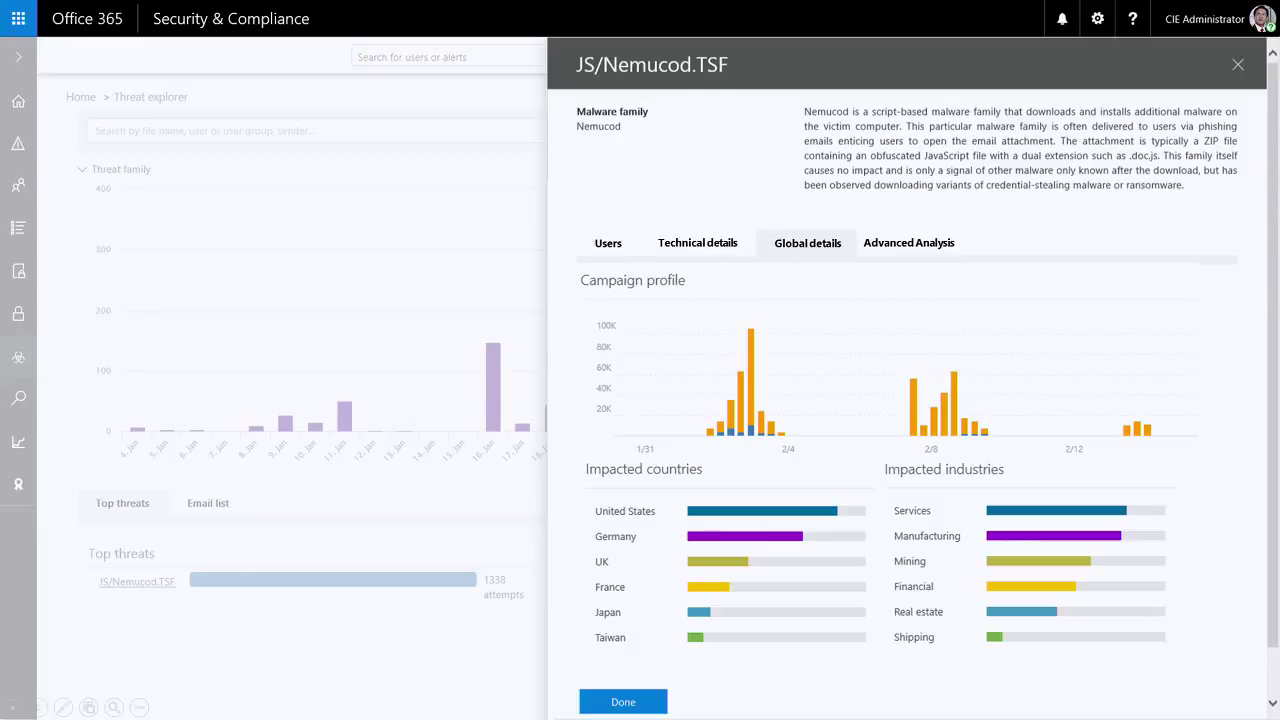
pyautogui.click(930, 245)
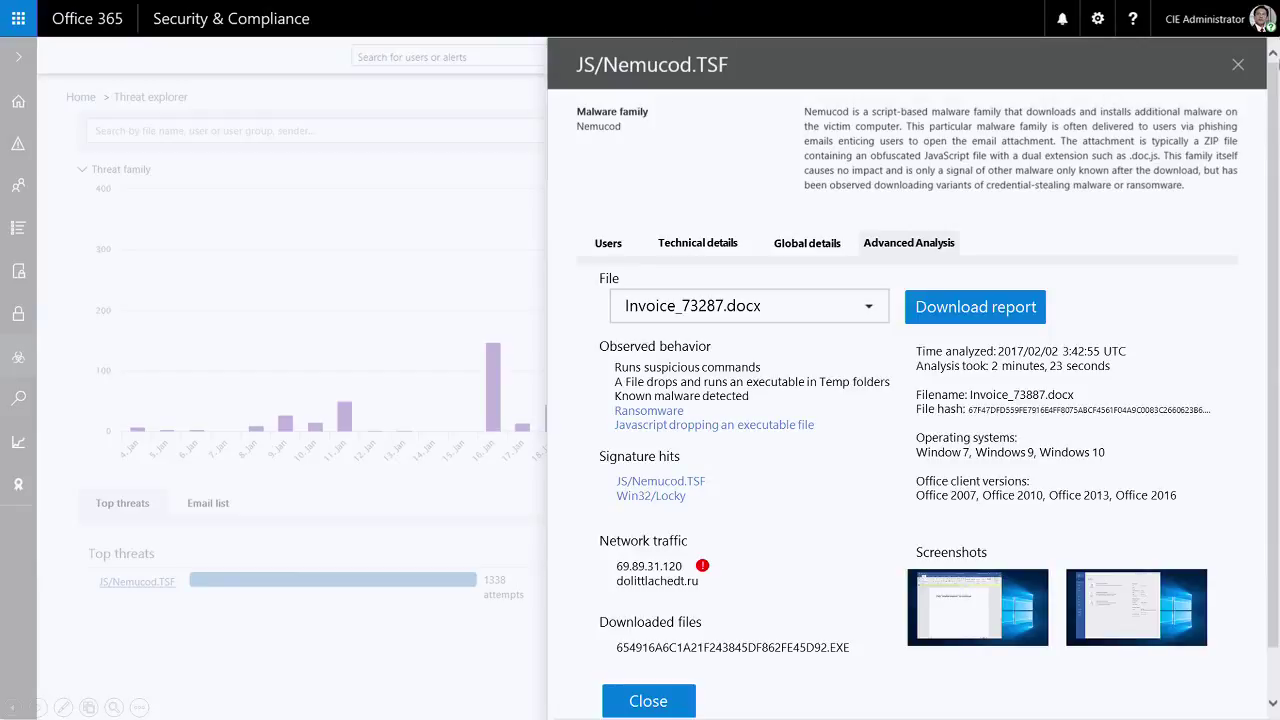
pyautogui.click(1240, 72)
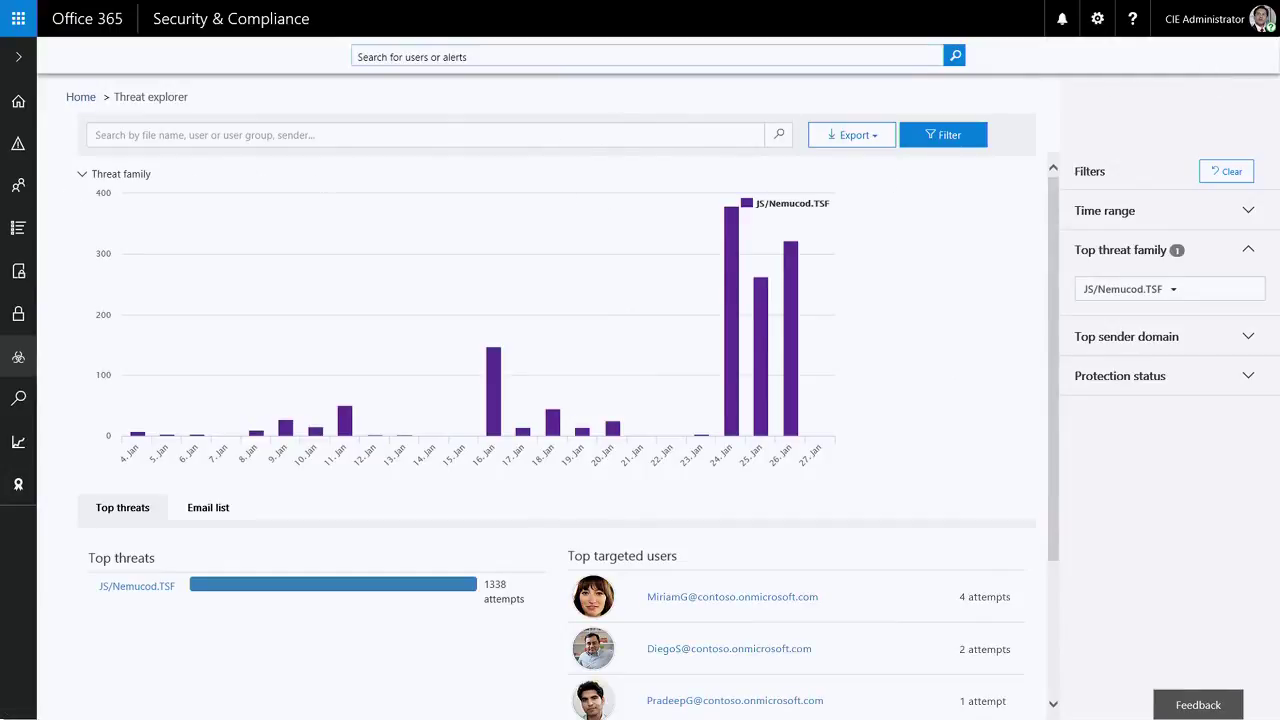
# Start a new alert named "Malware campaign alert" in the Threat management category, described as "Fires when a malware campaign is detected".
pyautogui.click(18, 58)
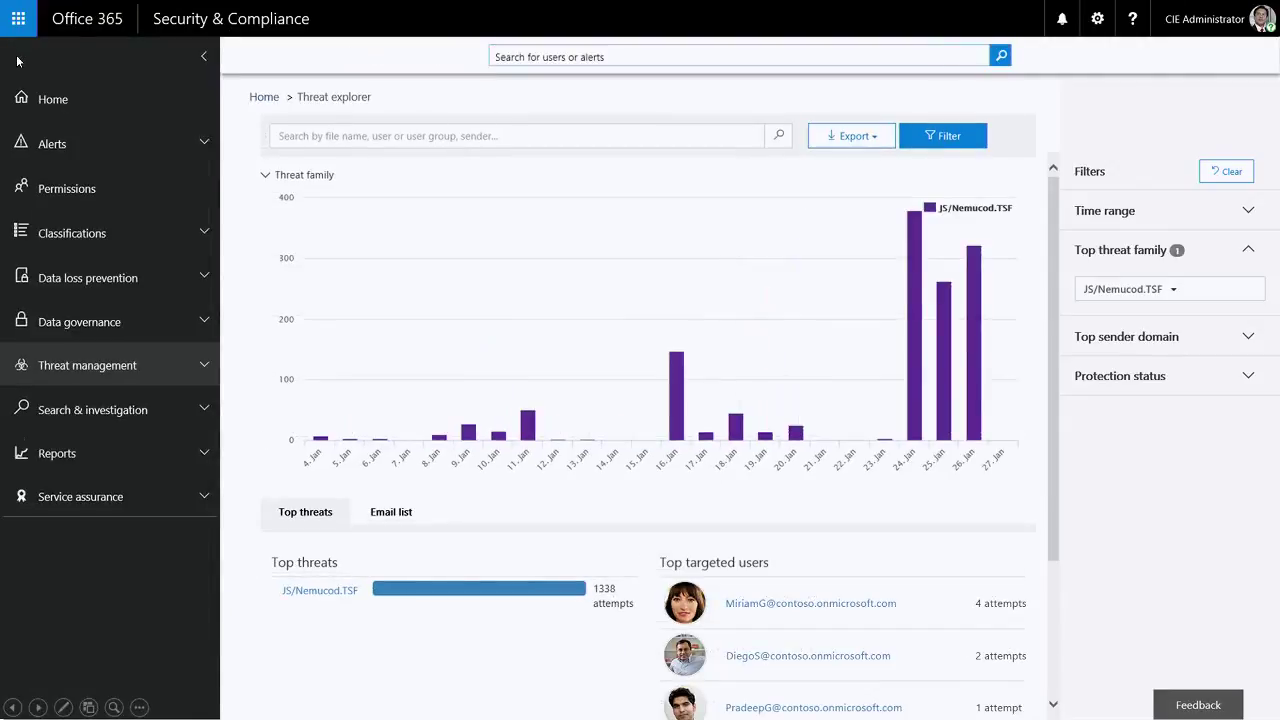
pyautogui.click(52, 145)
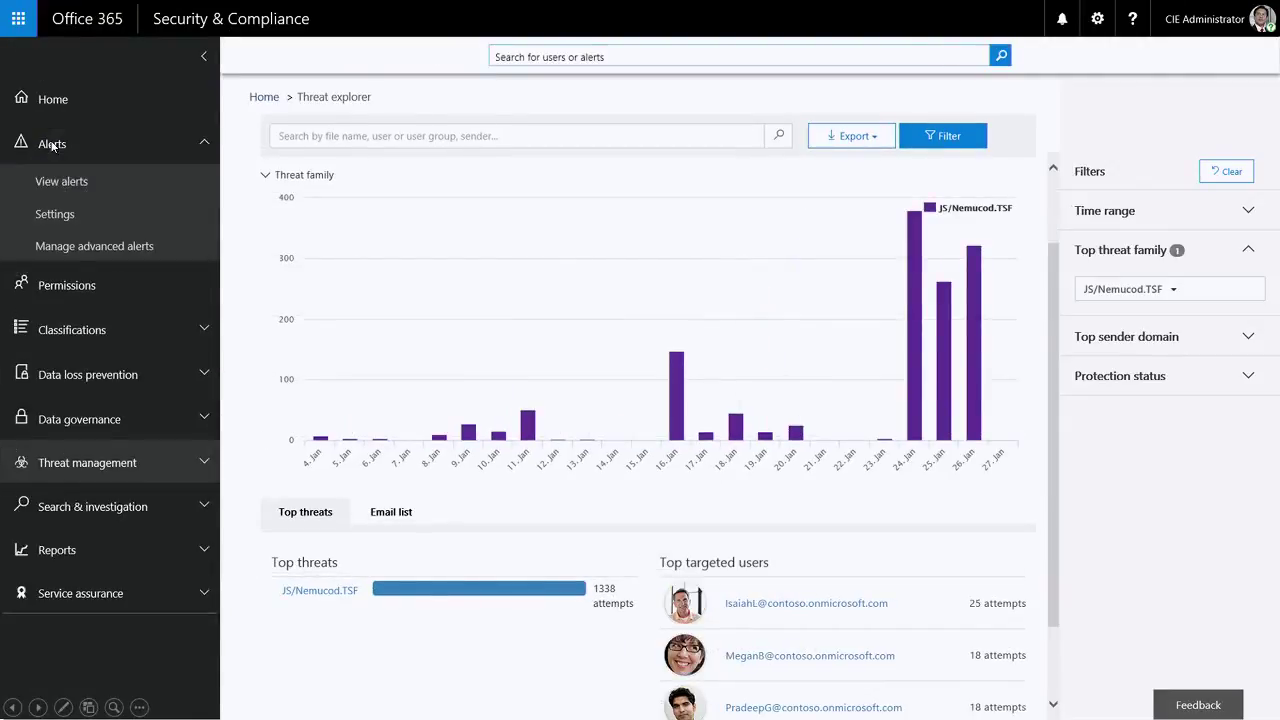
pyautogui.click(55, 215)
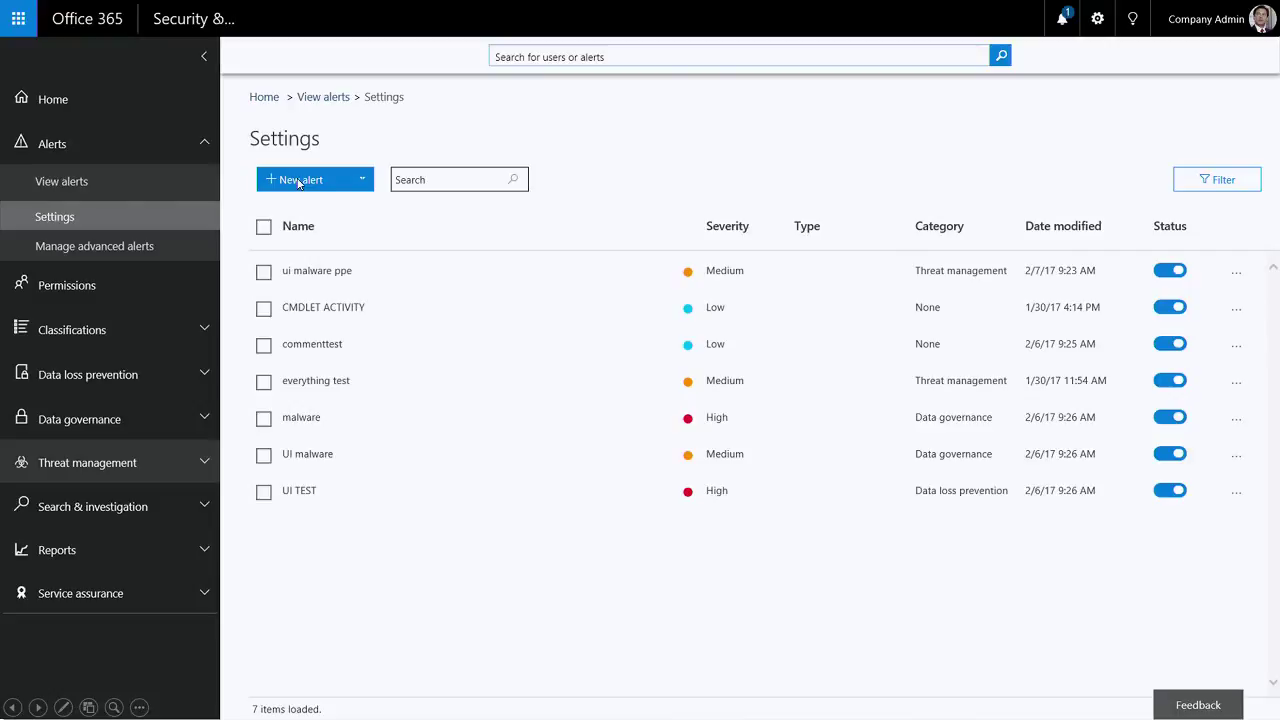
pyautogui.click(298, 181)
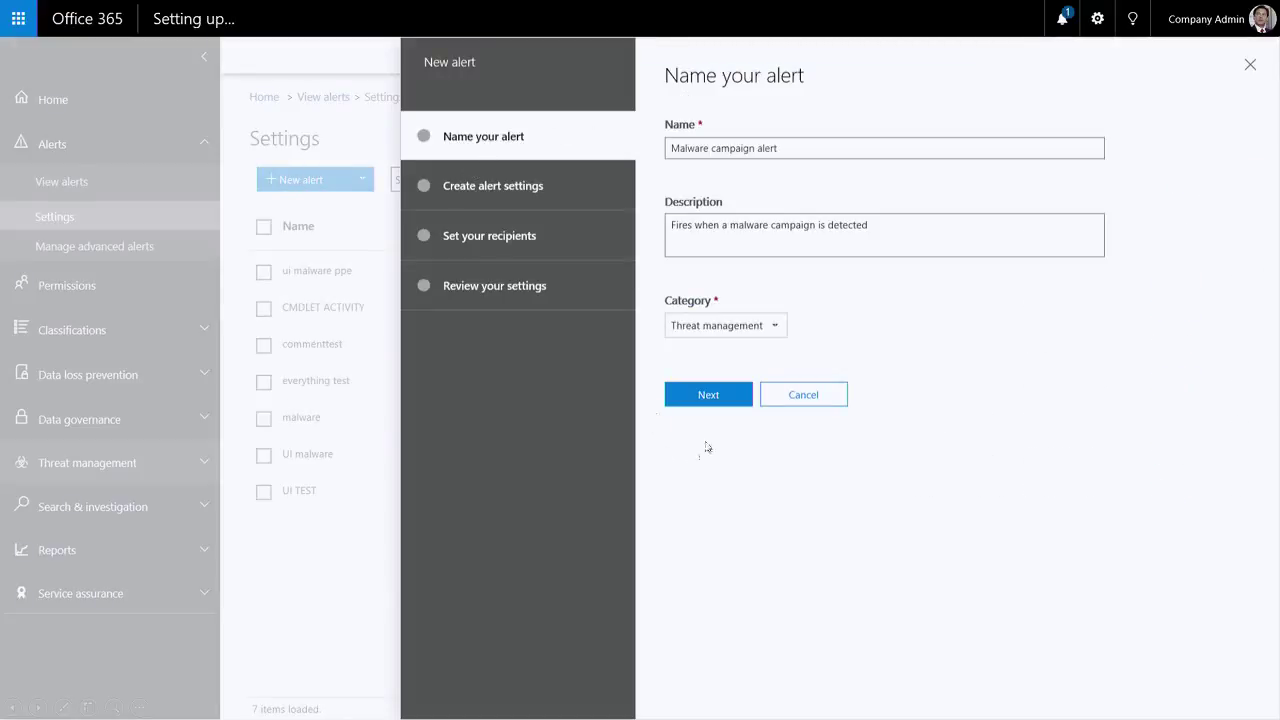
pyautogui.click(708, 395)
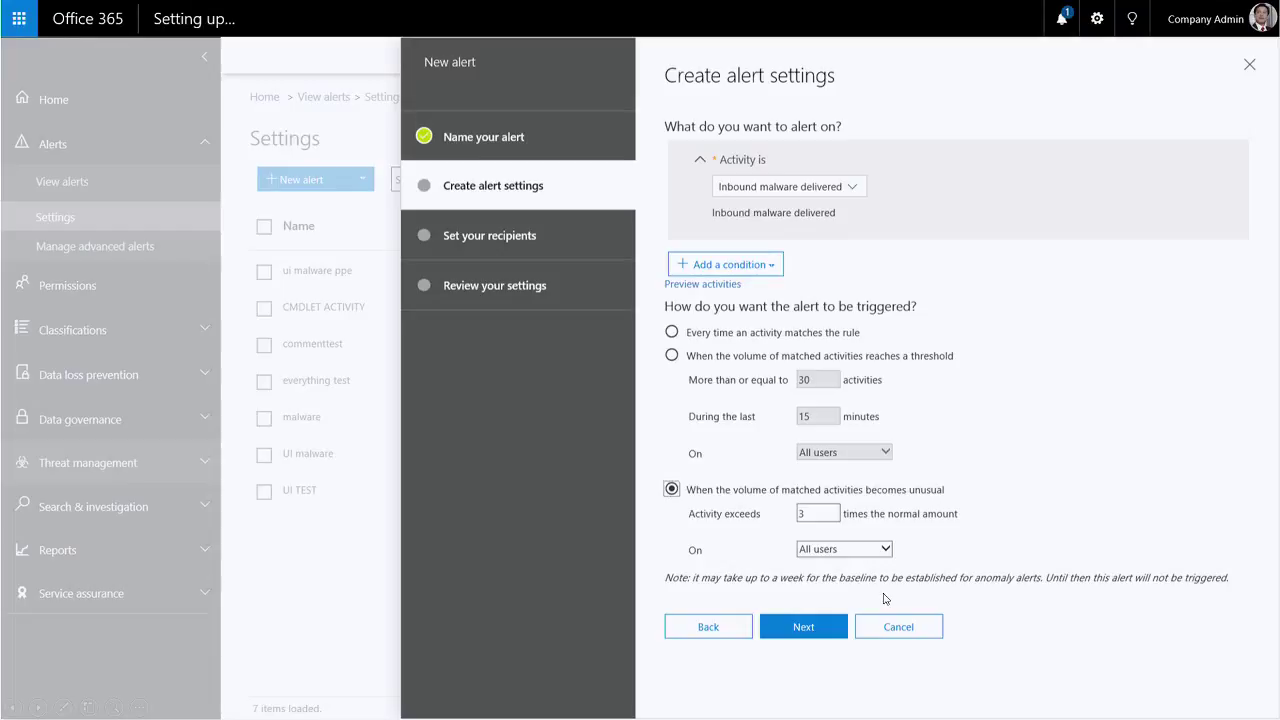
# Finish the alert for inbound malware delivered at 3 times the normal amount for all users, with High severity, turned on right away.
pyautogui.click(802, 632)
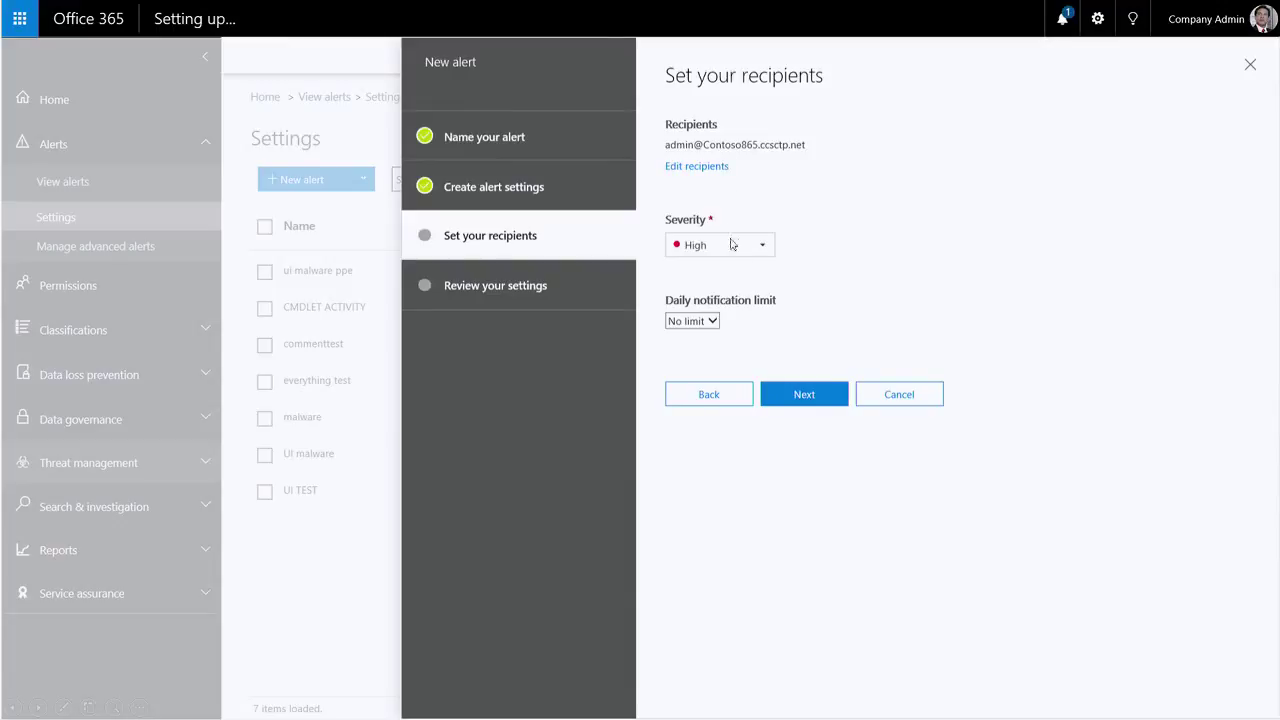
pyautogui.click(801, 403)
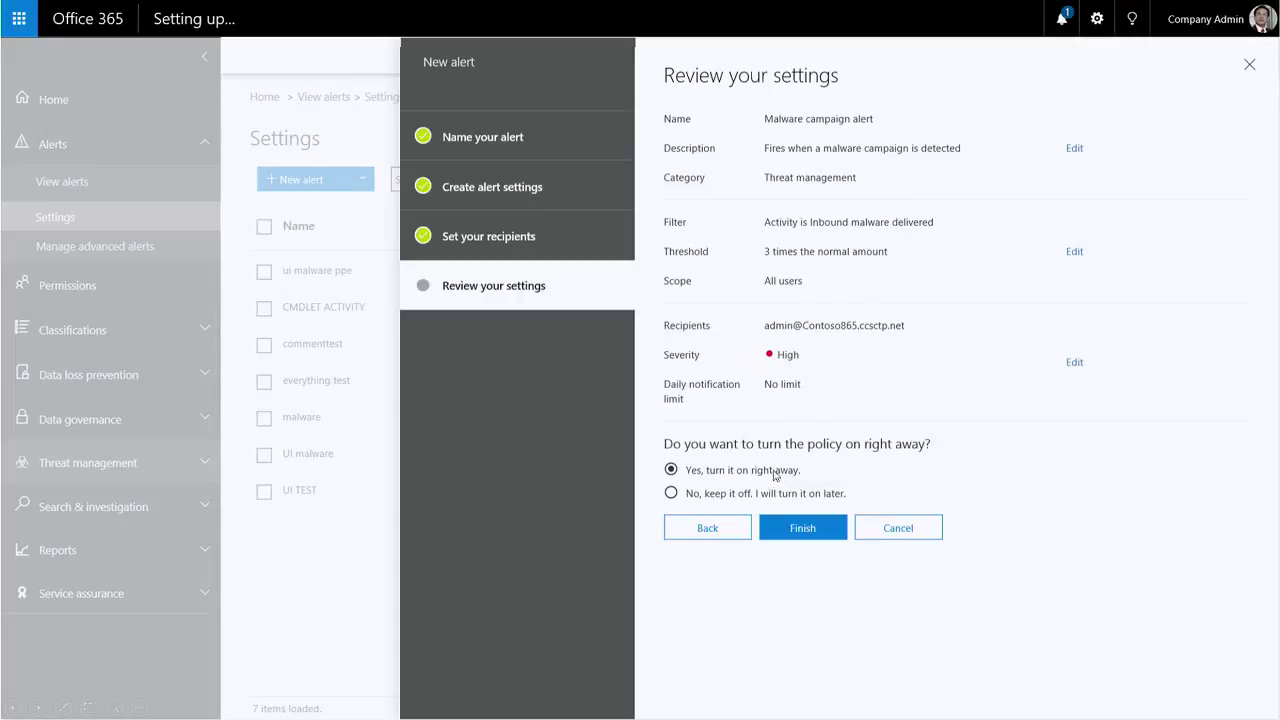
pyautogui.click(801, 528)
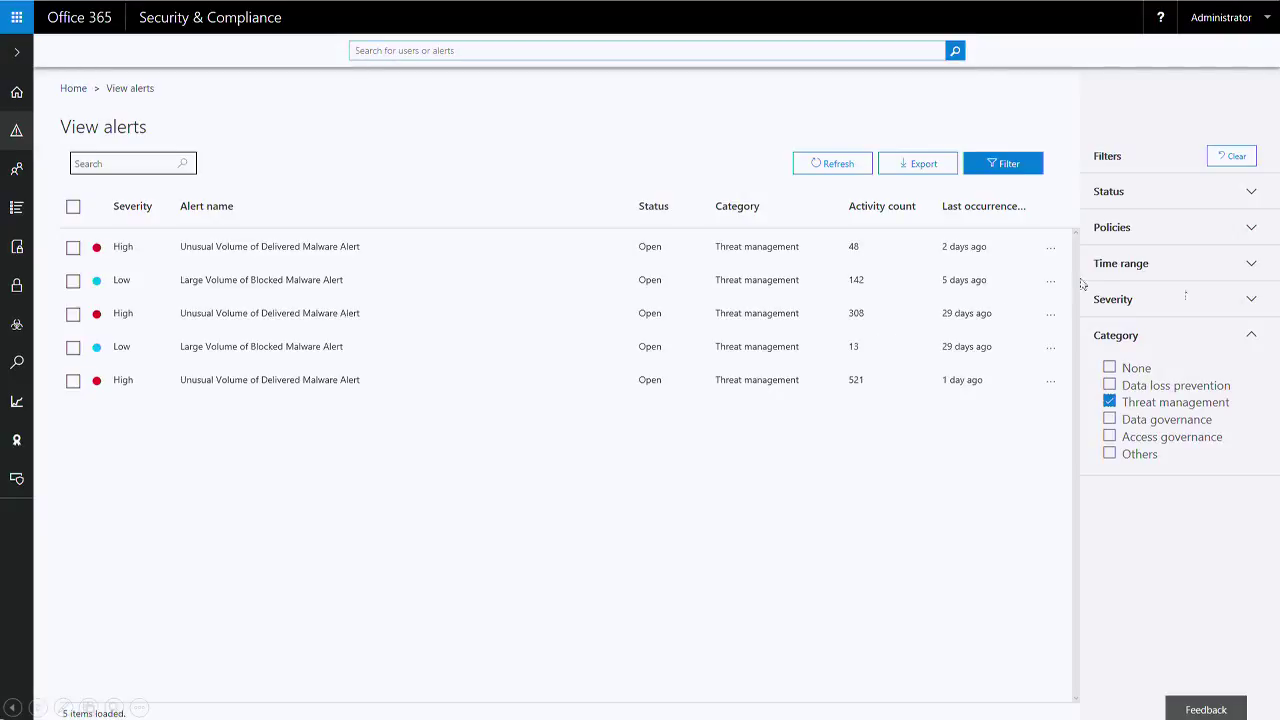
# Open the high-severity Unusual Volume of Delivered Malware Alert that last occurred 2 days ago.
pyautogui.click(247, 249)
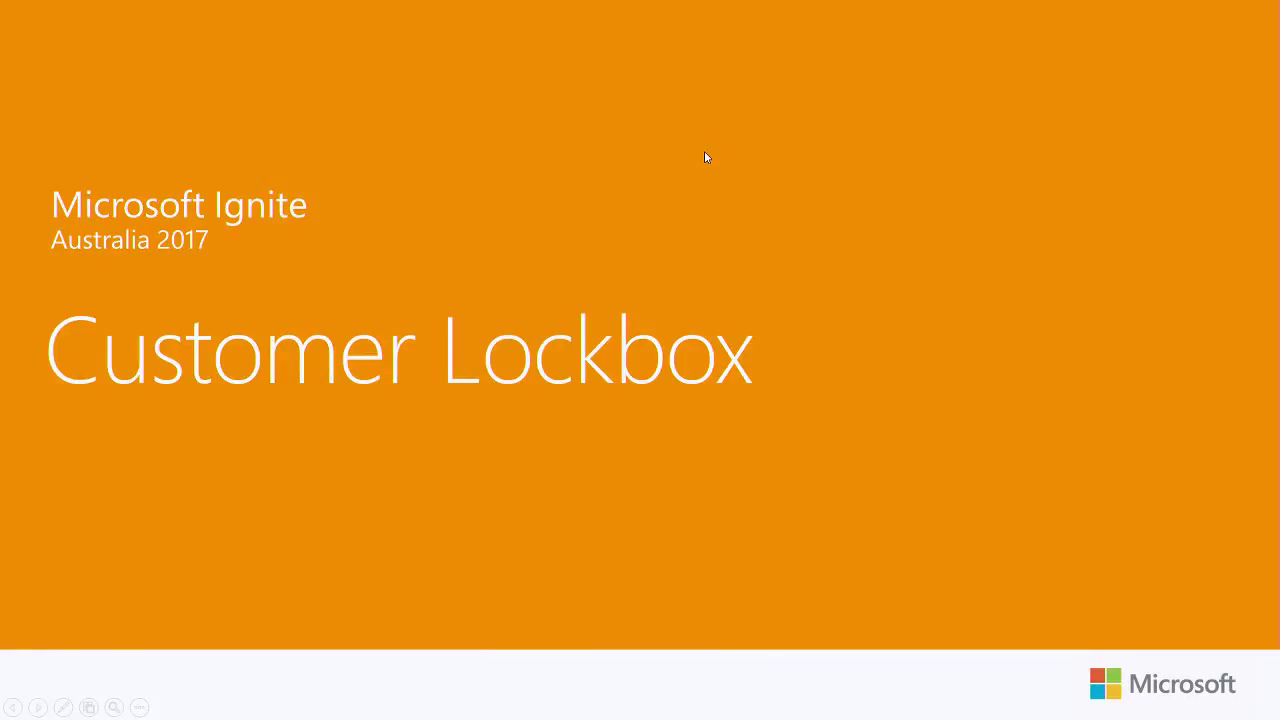
pyautogui.click(701, 157)
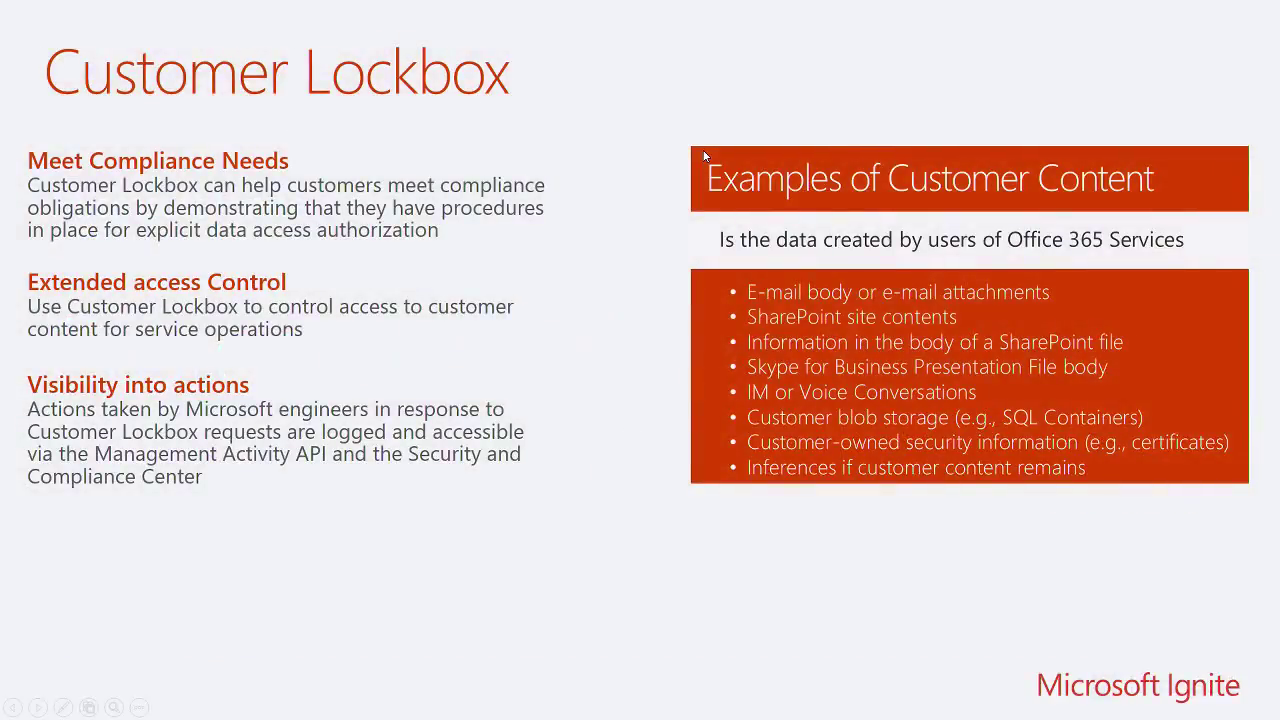
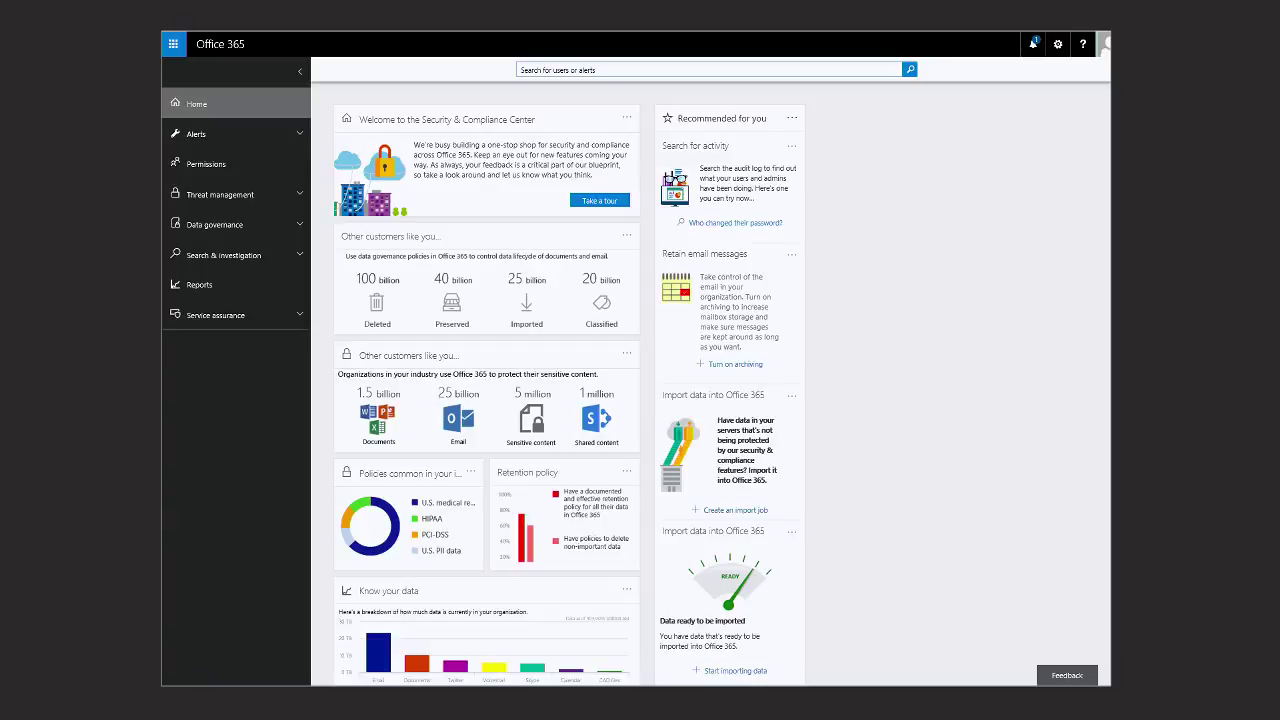
# From the Data governance dashboard, start importing data into Office 365, filtered to keep only data less than 4 years old.
pyautogui.click(214, 224)
pyautogui.click(238, 259)
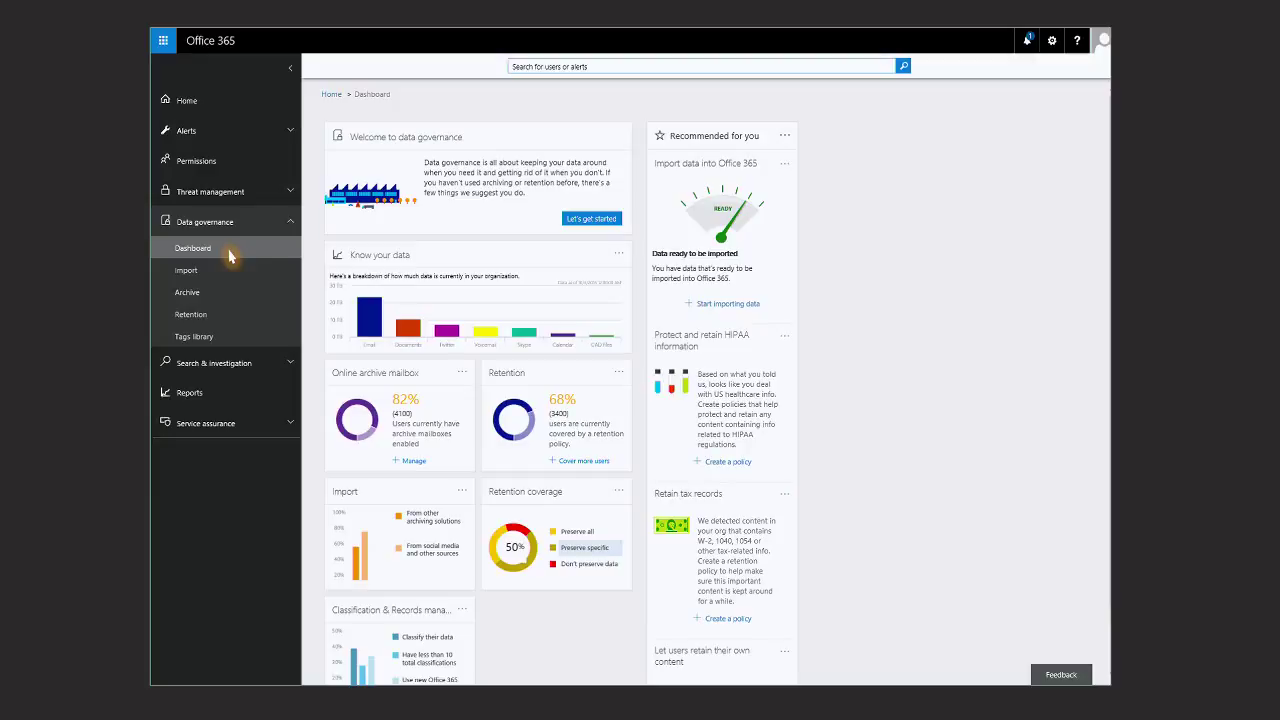
pyautogui.click(778, 311)
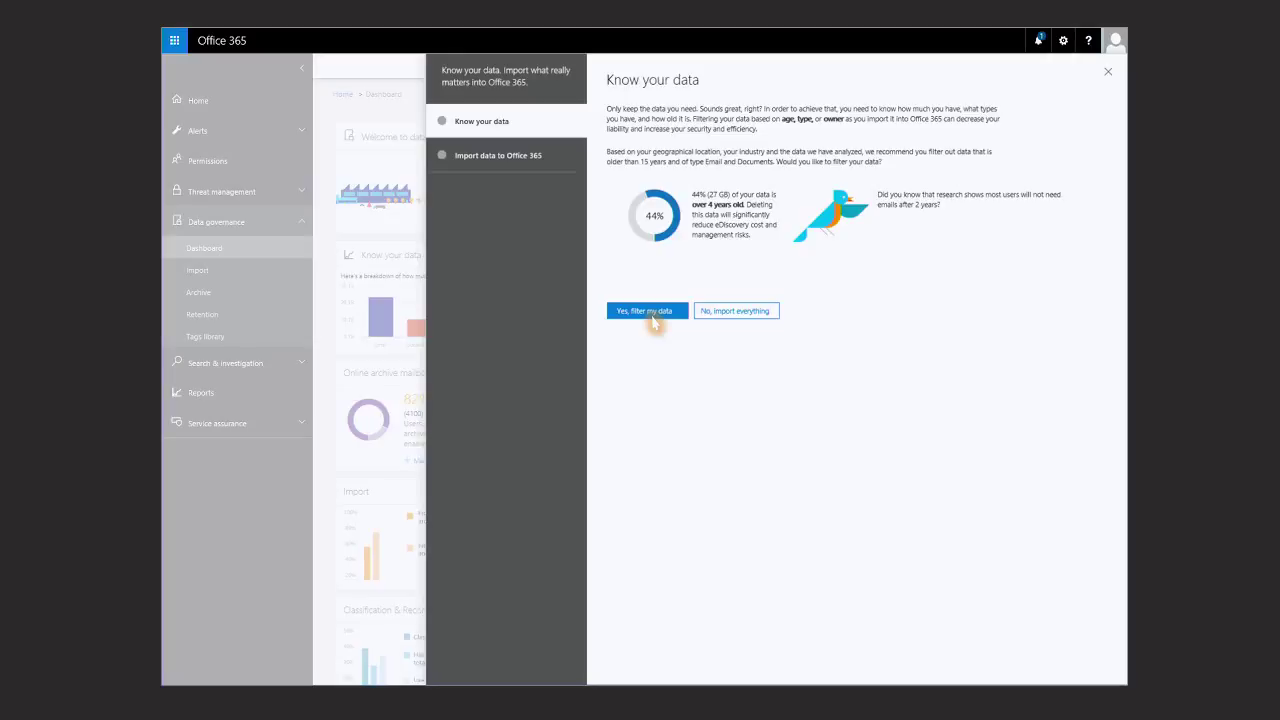
pyautogui.click(648, 311)
pyautogui.click(725, 137)
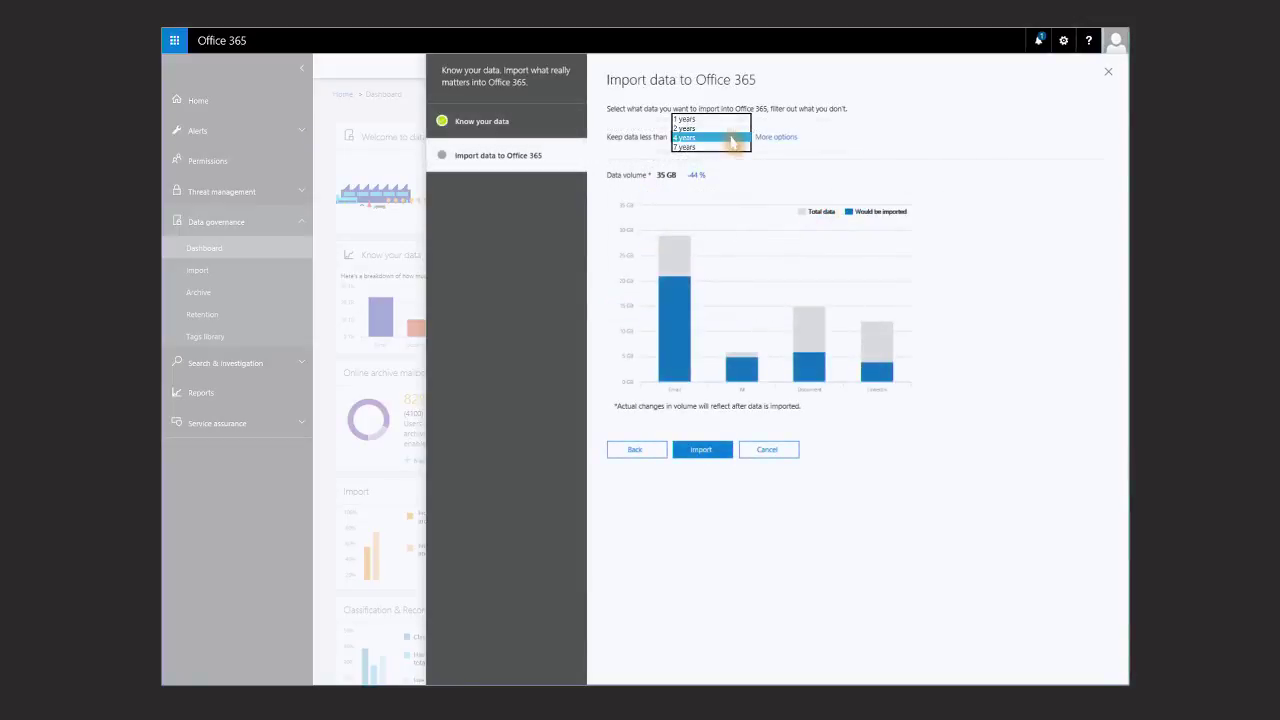
pyautogui.click(716, 451)
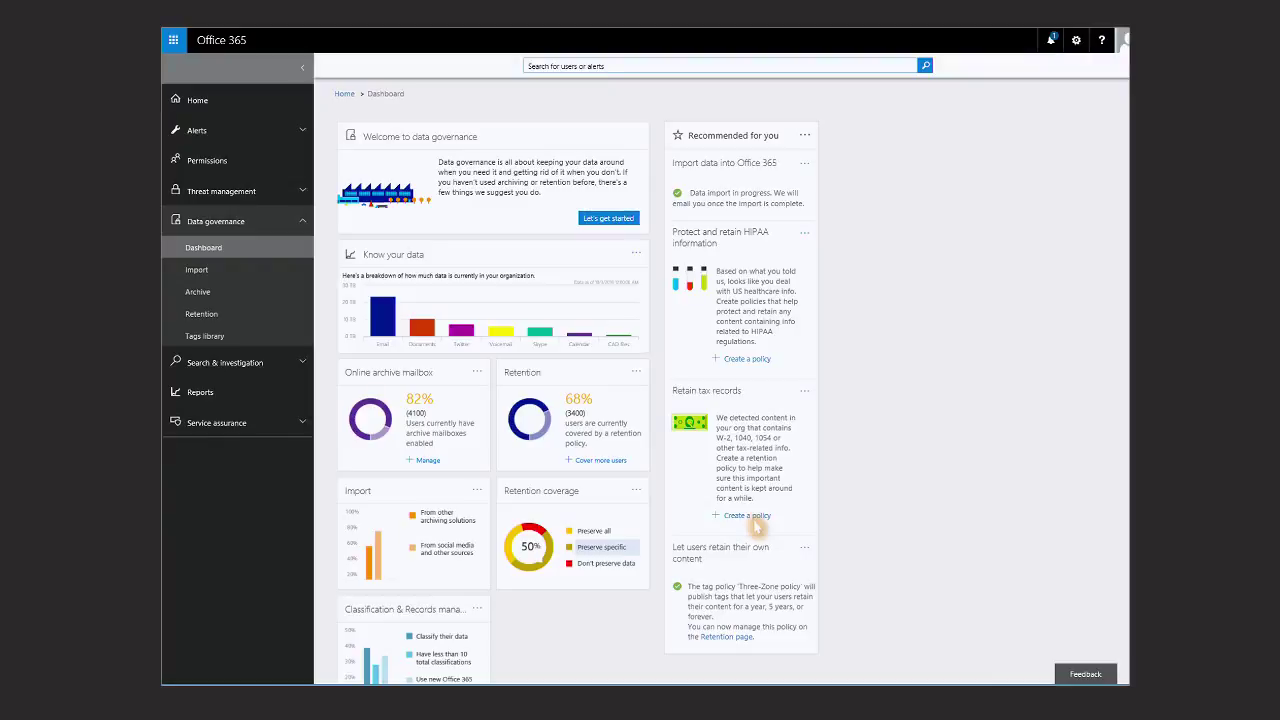
# Create the recommended retention policy for tax records with its default settings.
pyautogui.click(752, 517)
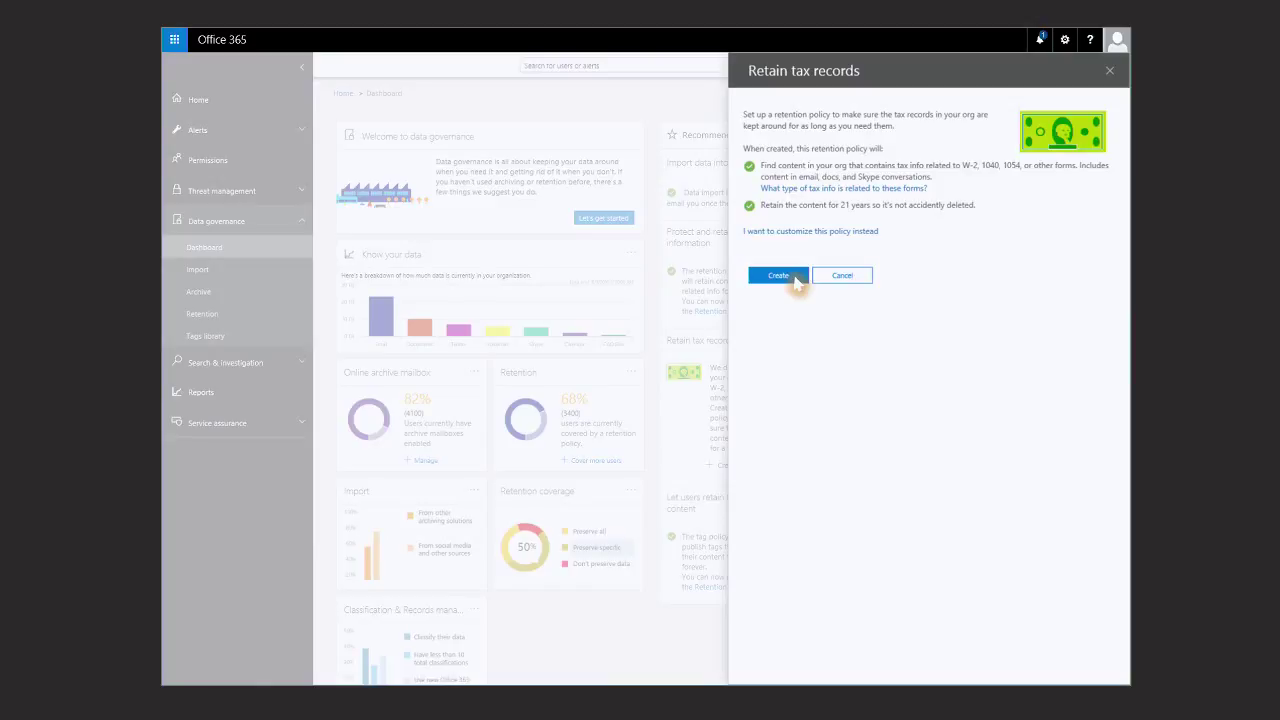
pyautogui.click(779, 276)
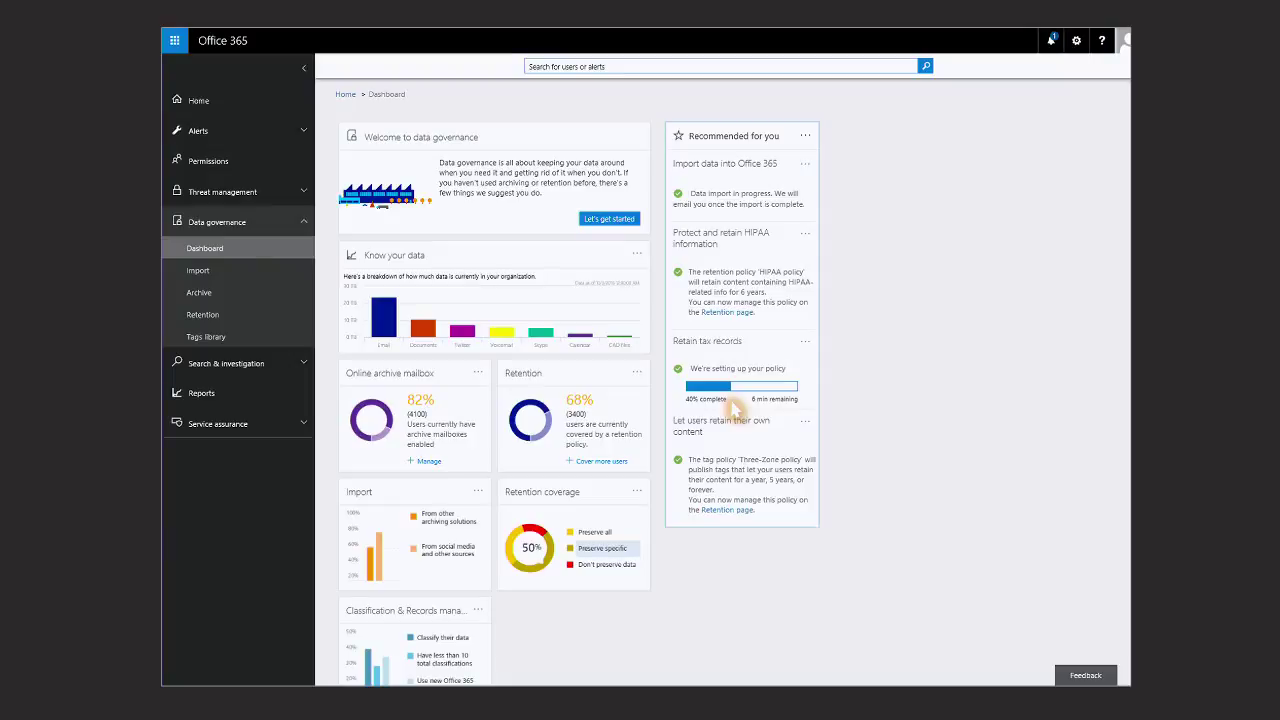
# Open the Competitive Research tag in the Data governance tags library.
pyautogui.click(210, 337)
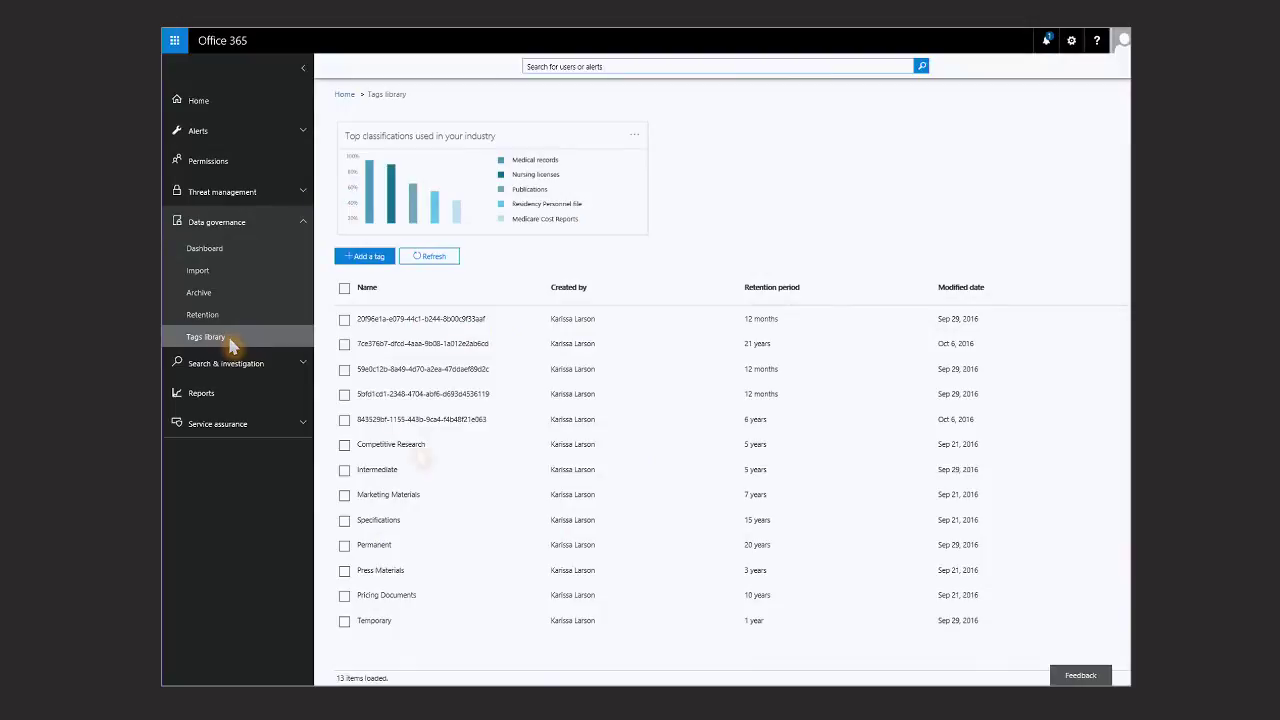
pyautogui.click(418, 451)
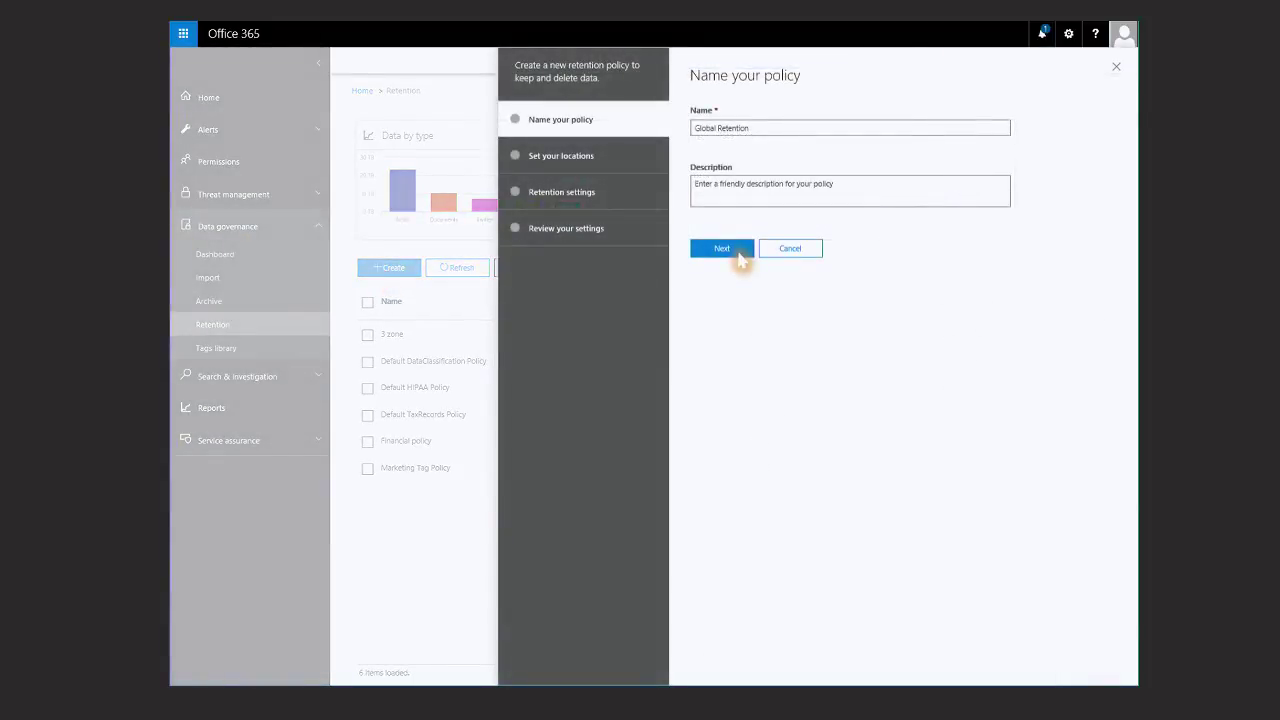
# Name the new retention policy "Global Retention" and choose specific locations, keeping all six listed locations switched on.
pyautogui.click(738, 252)
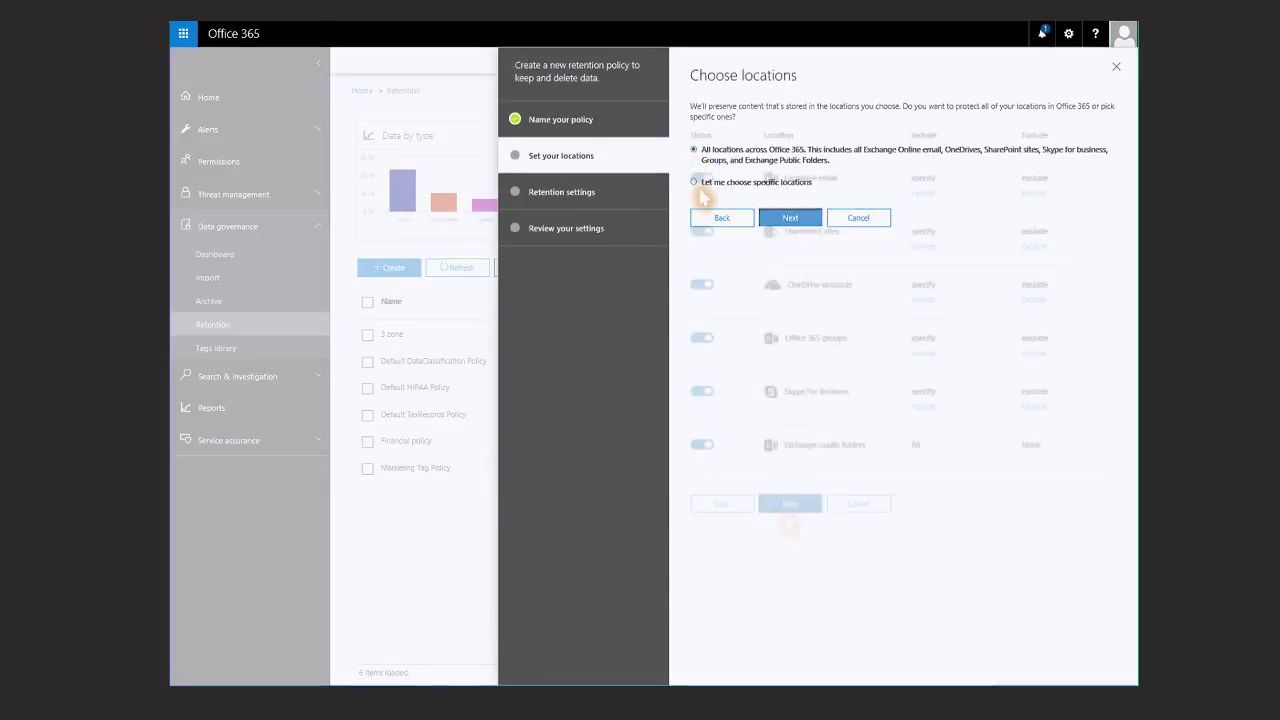
pyautogui.click(694, 182)
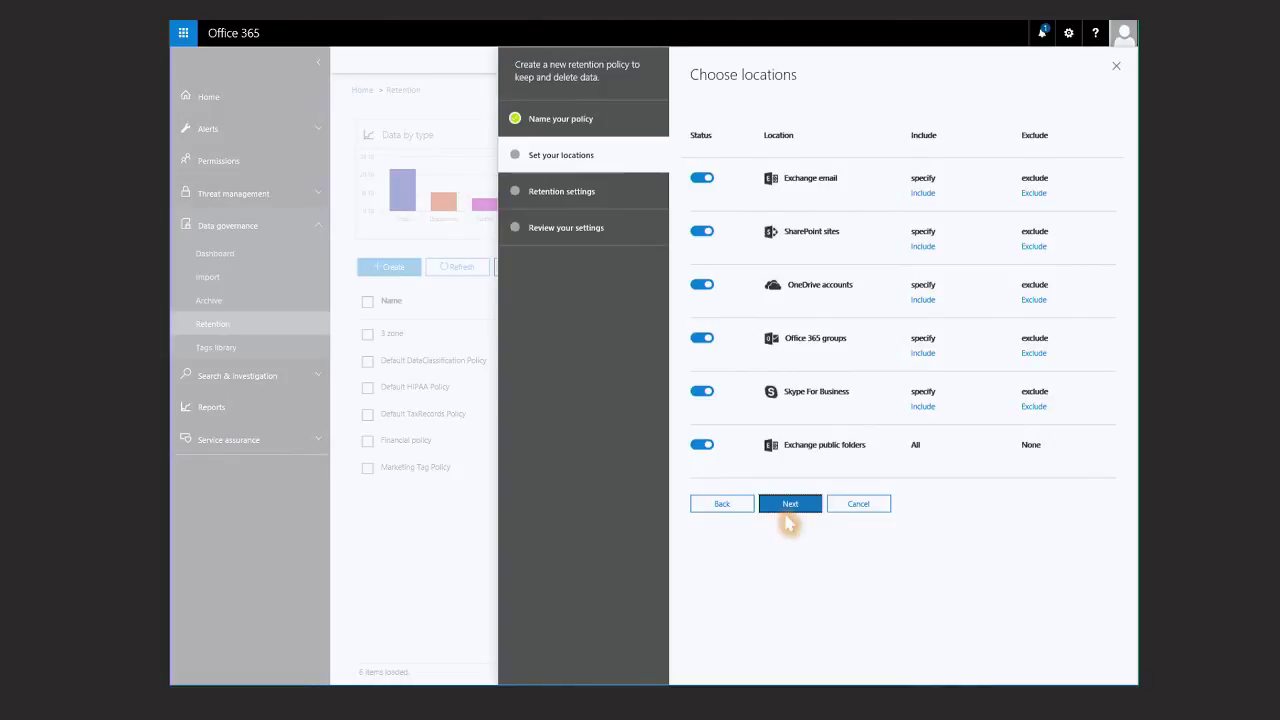
pyautogui.click(788, 510)
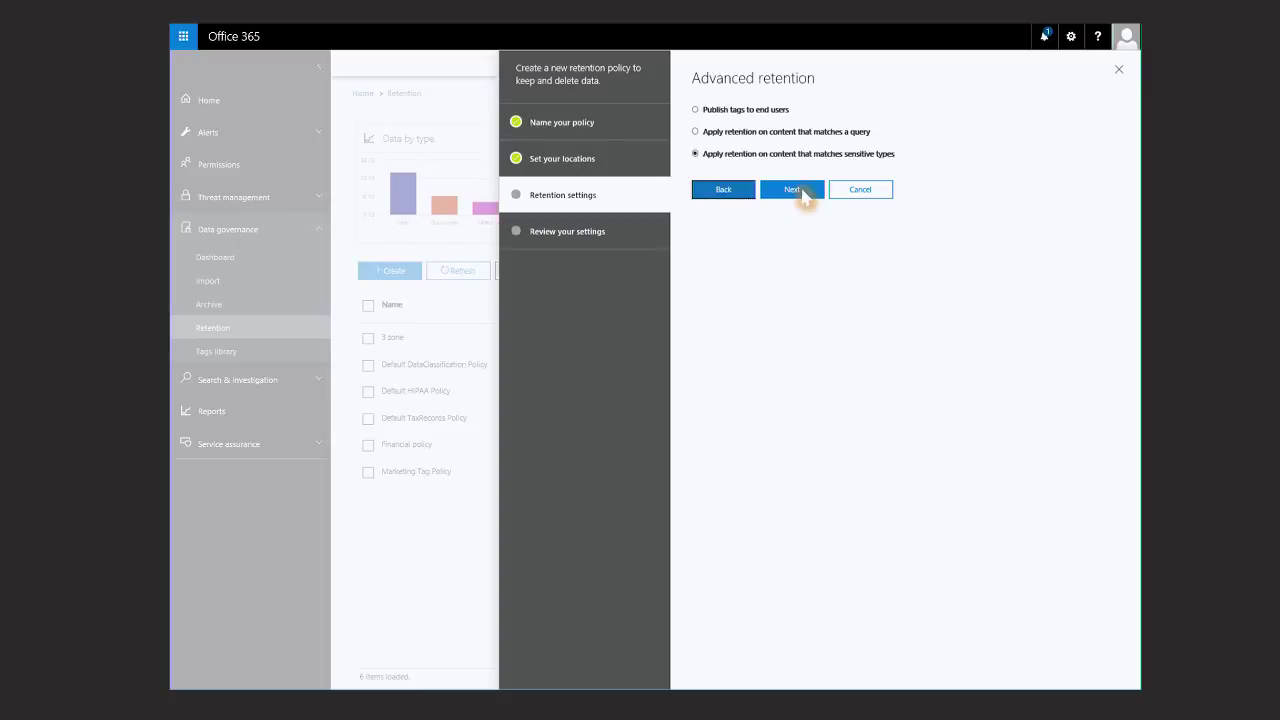
# Set advanced retention for content matching sensitive types, proceed to add a data type, and create the Global Retention policy.
pyautogui.click(804, 194)
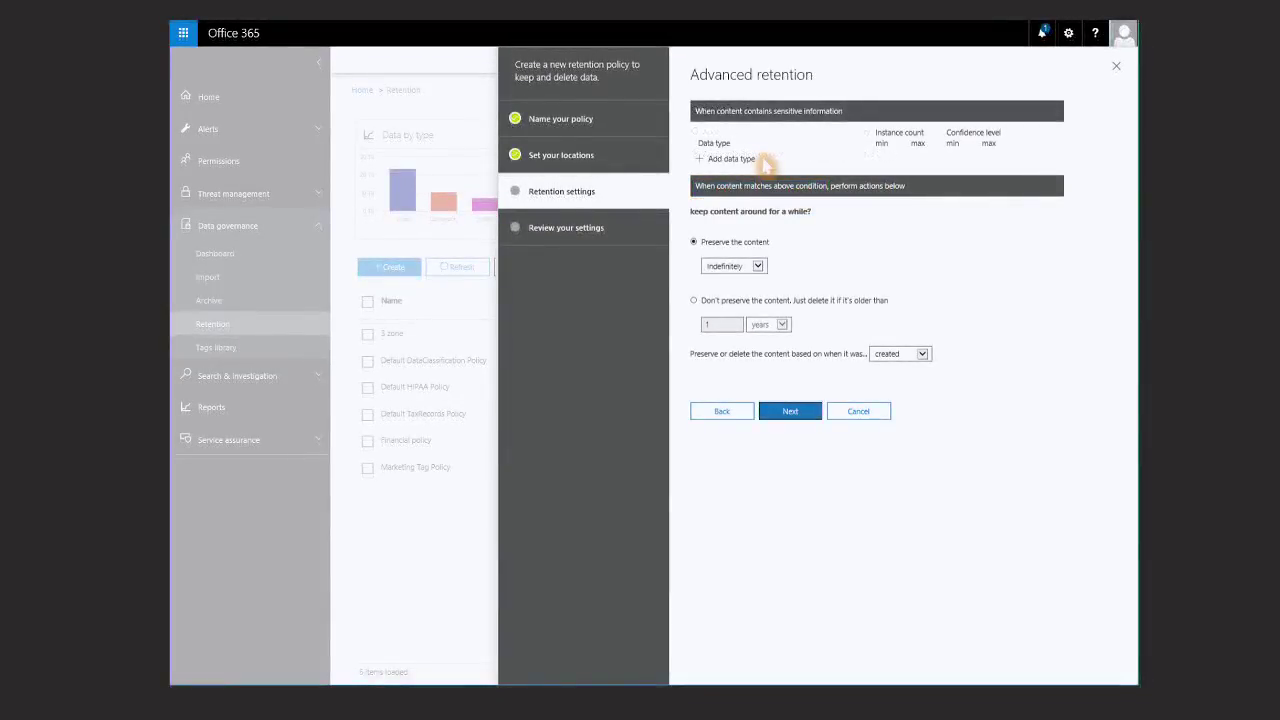
pyautogui.click(731, 159)
pyautogui.click(766, 160)
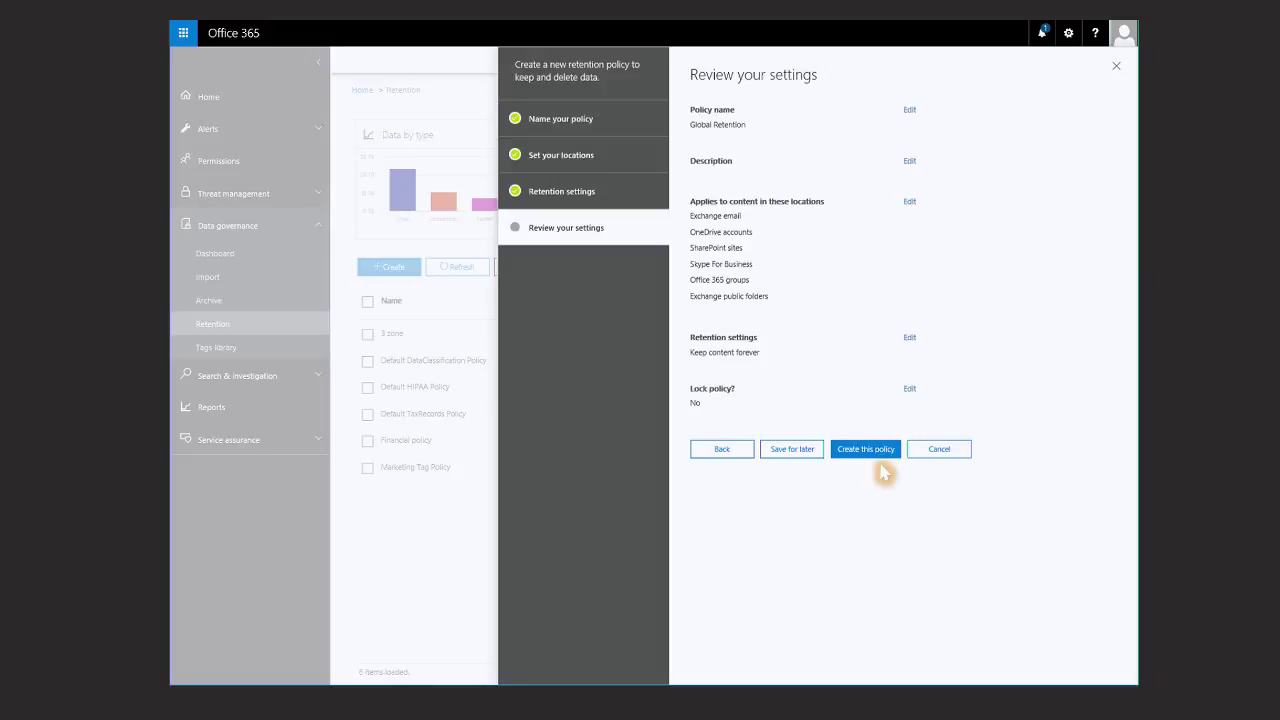
pyautogui.click(872, 452)
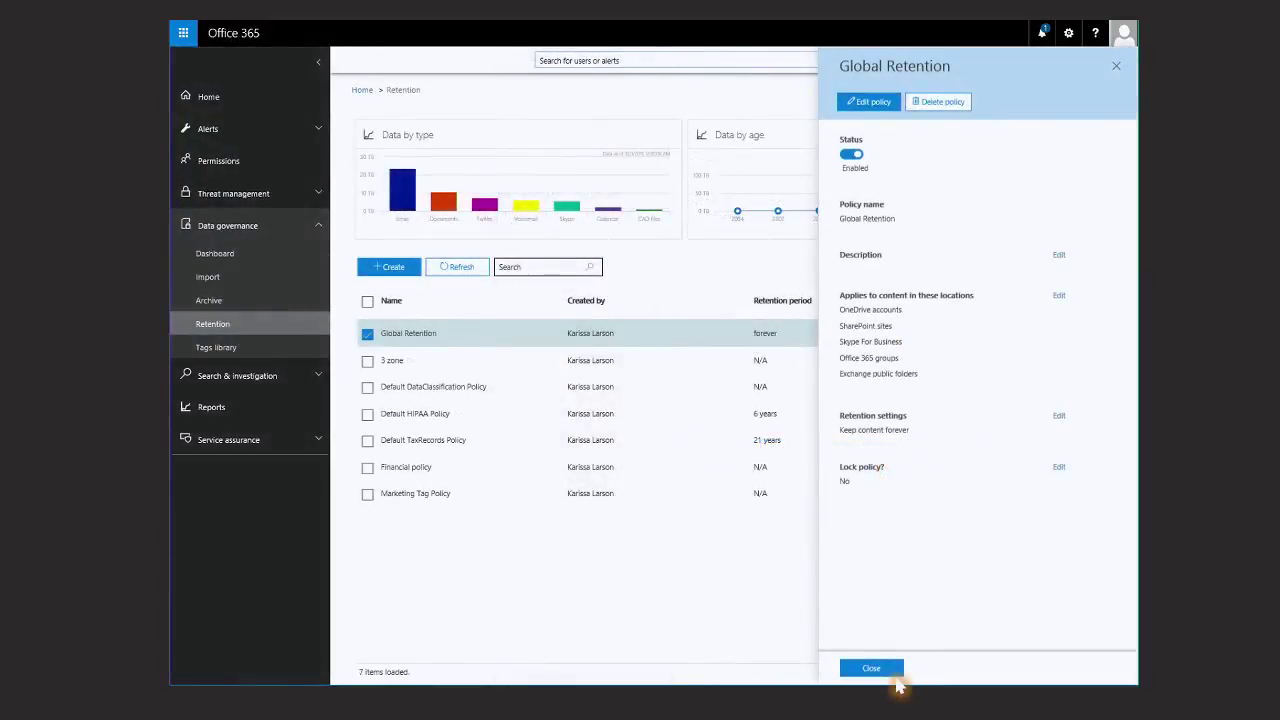